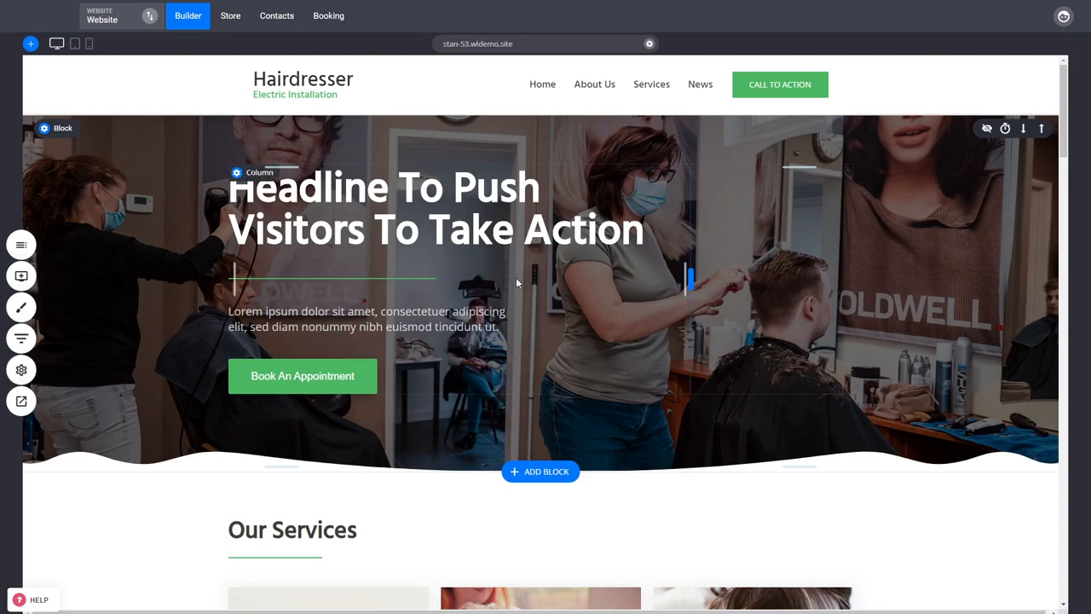
- Open the Home page's SEO info and try "The Image to display on social networks when sharing this page ds ds dsdsds" as page title
{"action": "left_click", "coordinate": [21, 369]}
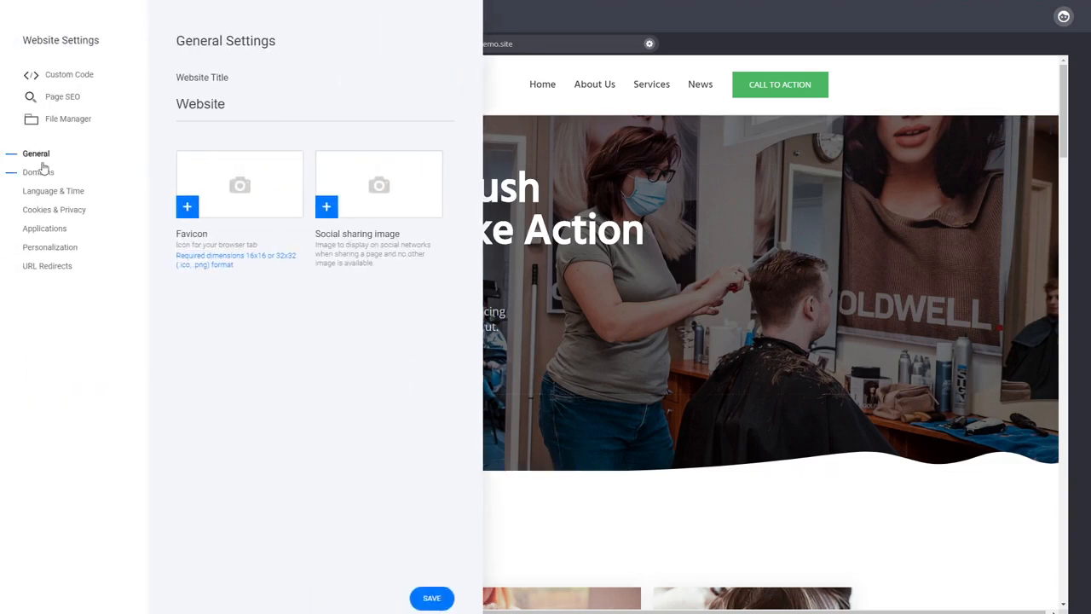
{"action": "left_click", "coordinate": [62, 99]}
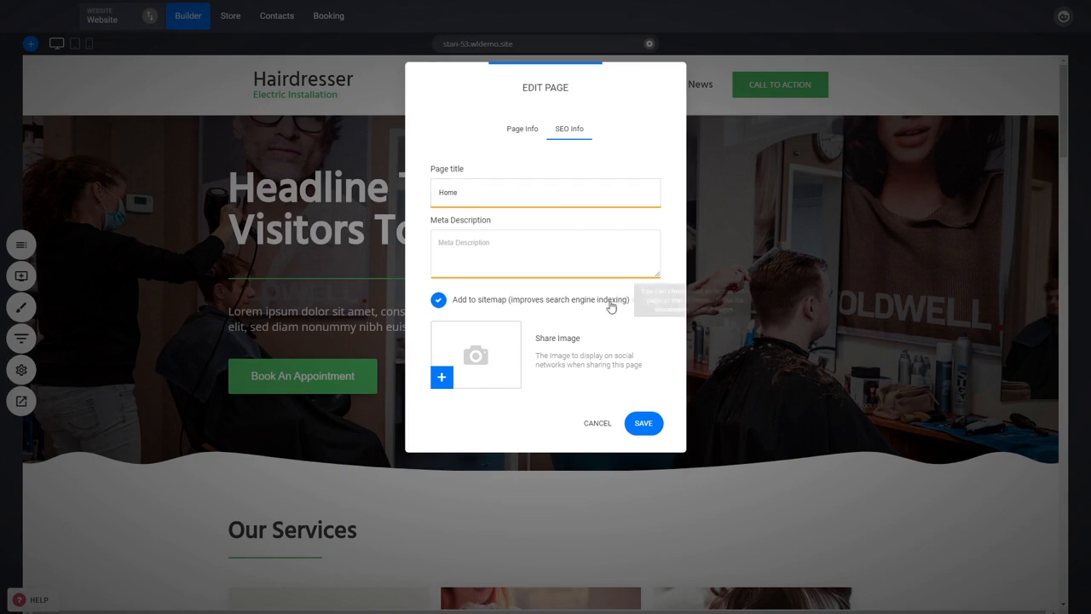
{"action": "left_click_drag", "start_coordinate": [645, 369], "coordinate": [536, 356]}
{"action": "key", "text": "ctrl+c"}
{"action": "double_click", "coordinate": [495, 183]}
{"action": "key", "text": "ctrl+v"}
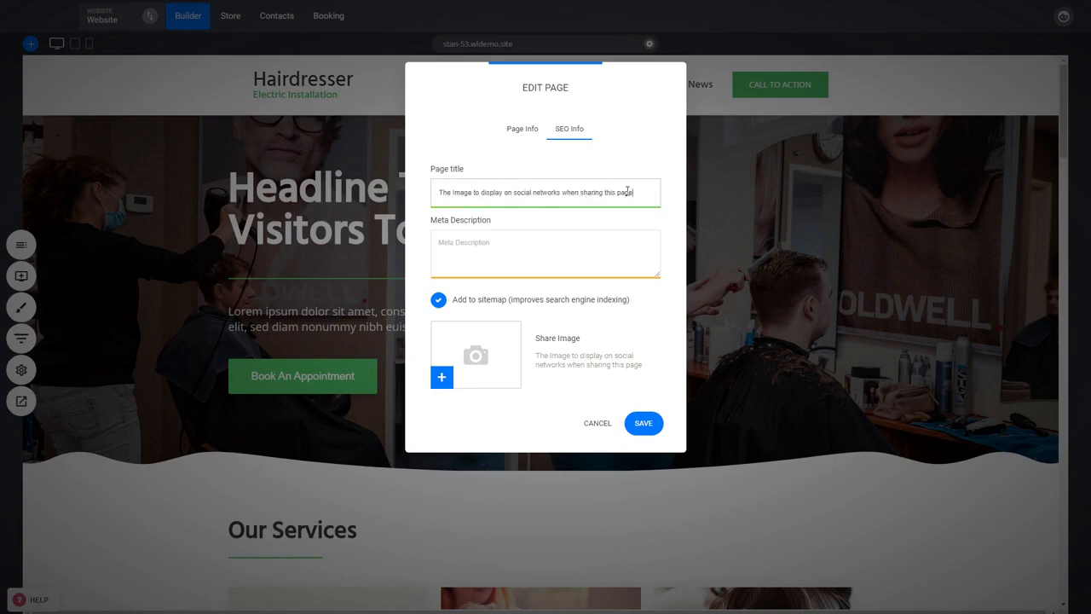
{"action": "type", "text": "ds ds dsdsds"}
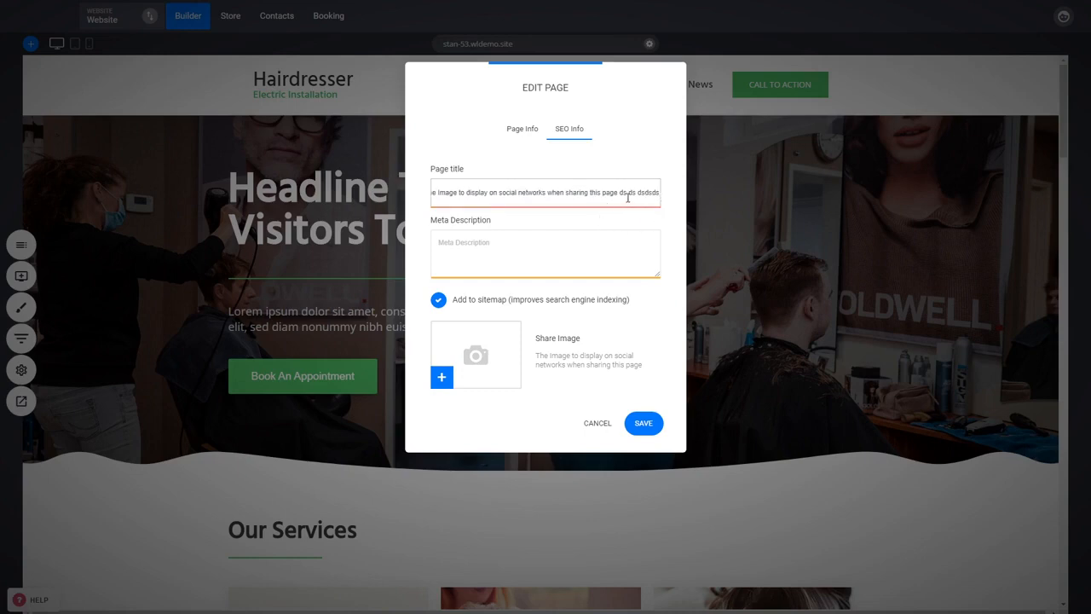
- Clear the test page title of the Home page and cancel the page edit
{"action": "triple_click", "coordinate": [629, 197]}
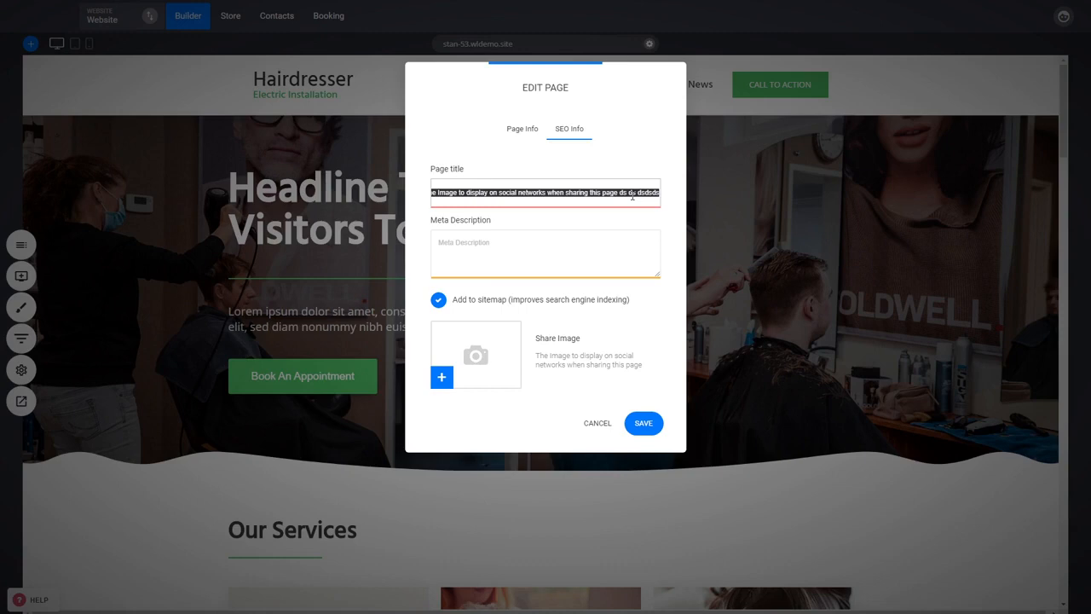
{"action": "key", "text": "BackSpace"}
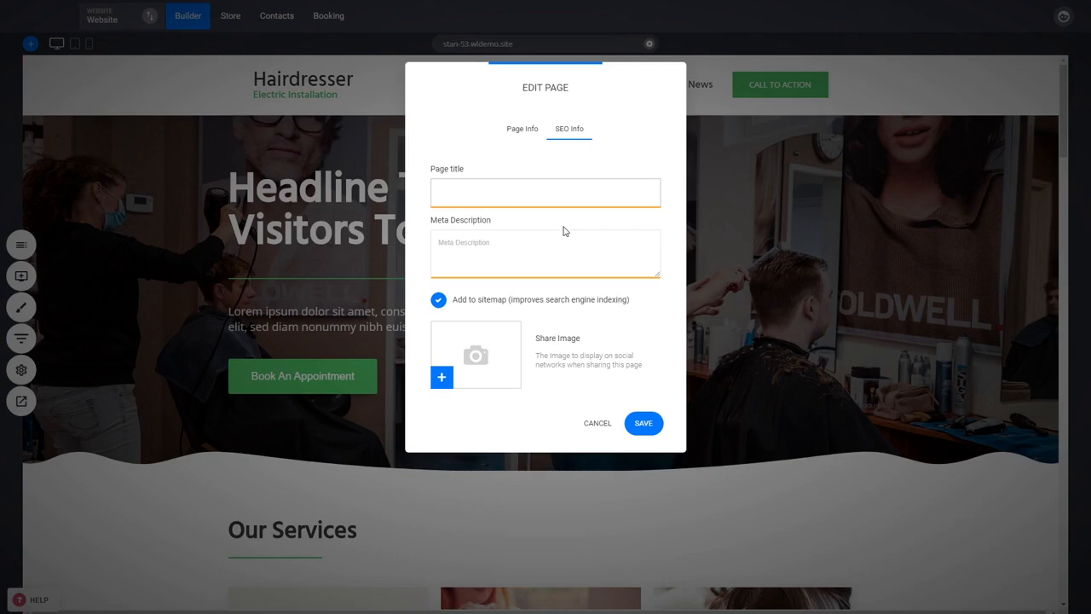
{"action": "left_click", "coordinate": [517, 187]}
{"action": "mouse_move", "coordinate": [504, 304]}
{"action": "left_click", "coordinate": [599, 424]}
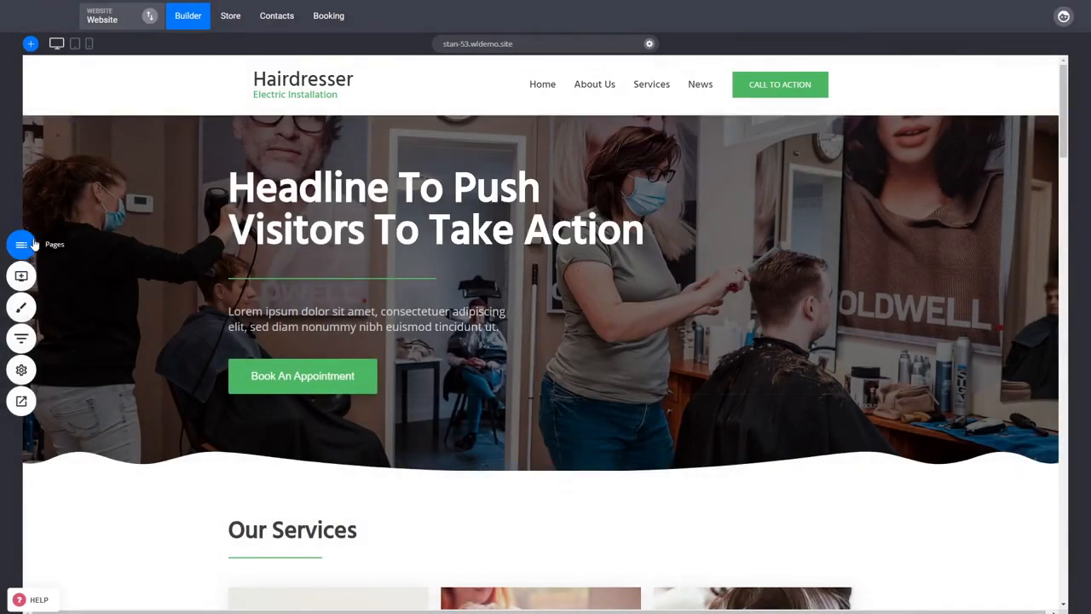
- View the SEO info in the Contact Us page's settings, then close it without saving
{"action": "left_click", "coordinate": [32, 245]}
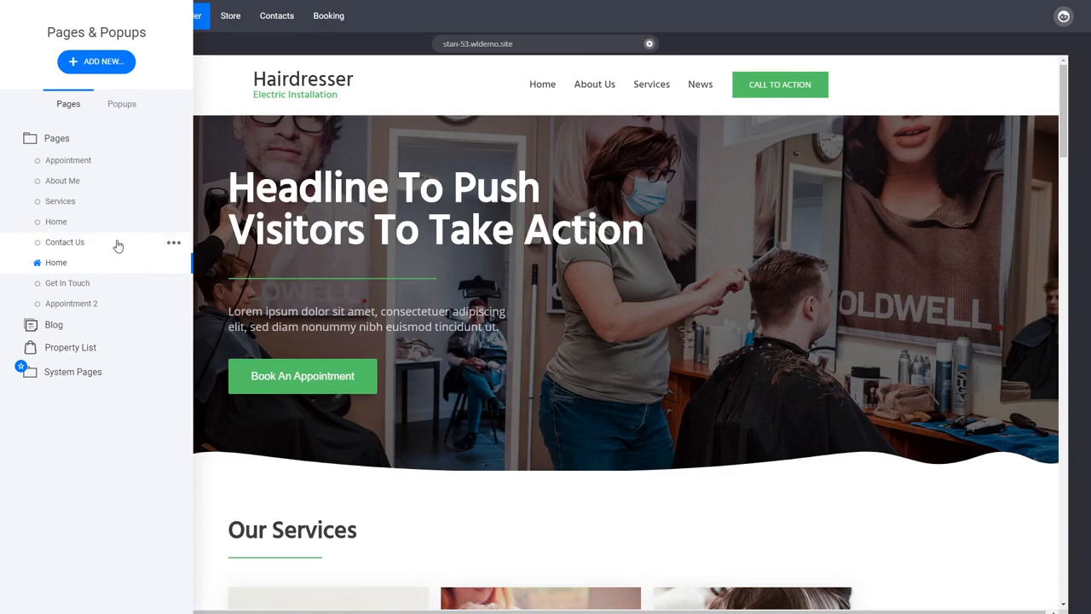
{"action": "left_click", "coordinate": [174, 245]}
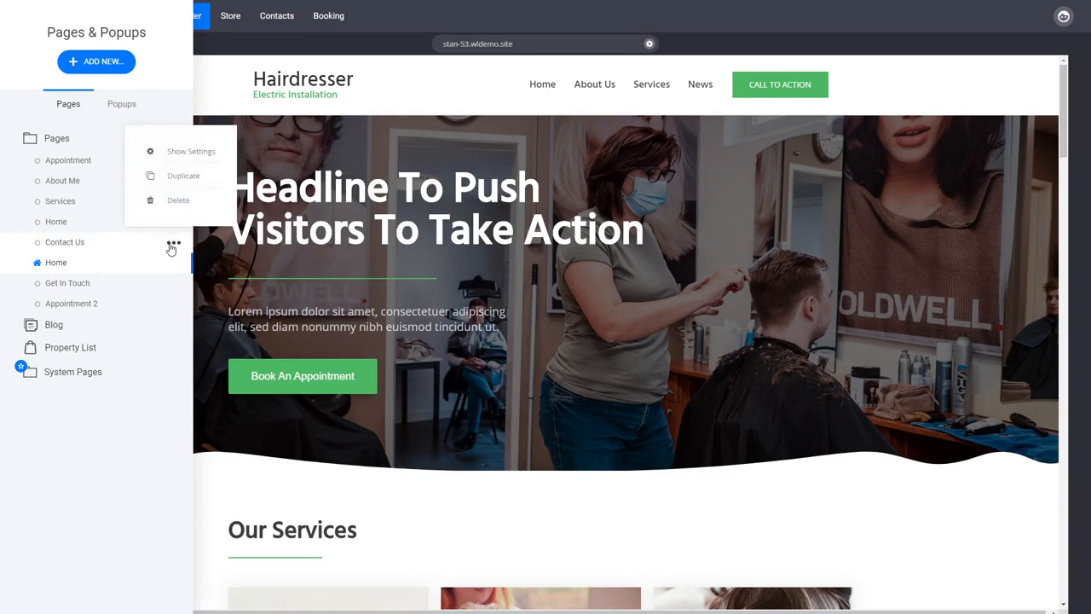
{"action": "left_click", "coordinate": [179, 152]}
{"action": "left_click", "coordinate": [566, 132]}
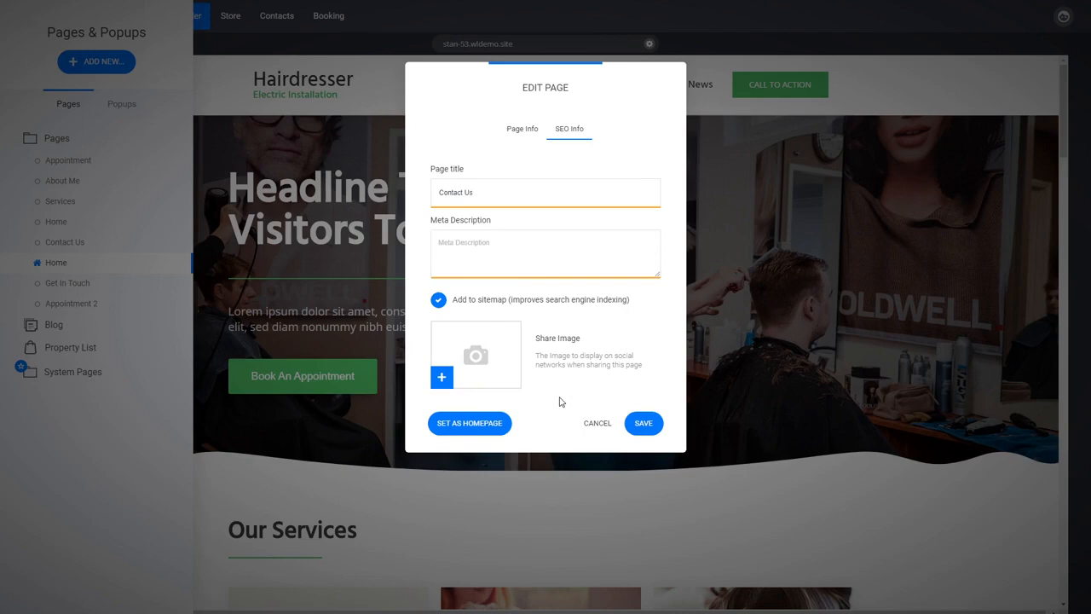
{"action": "left_click", "coordinate": [596, 423]}
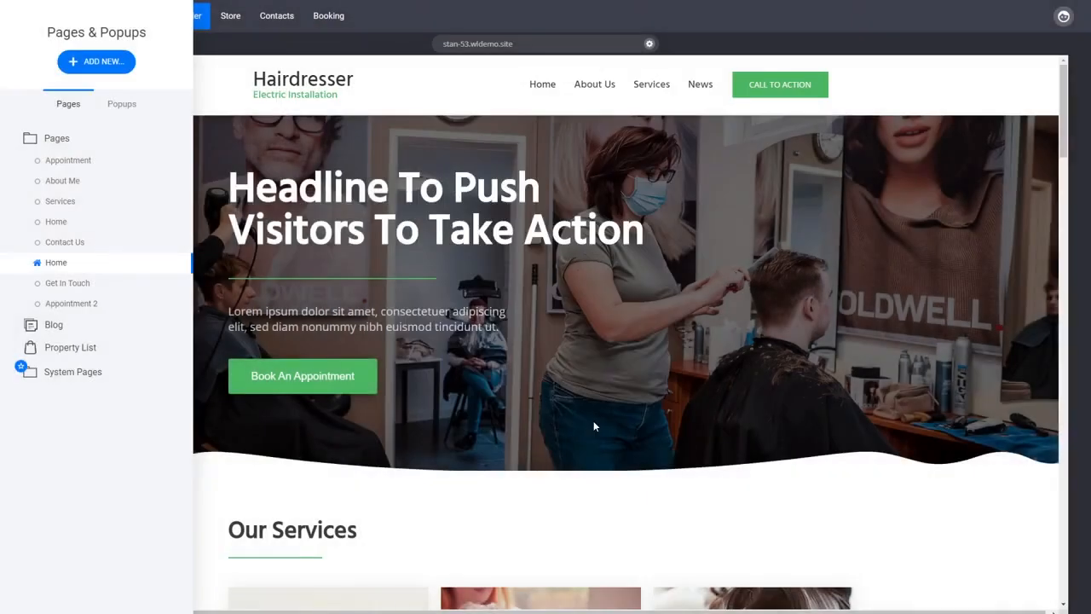
{"action": "left_click", "coordinate": [632, 351]}
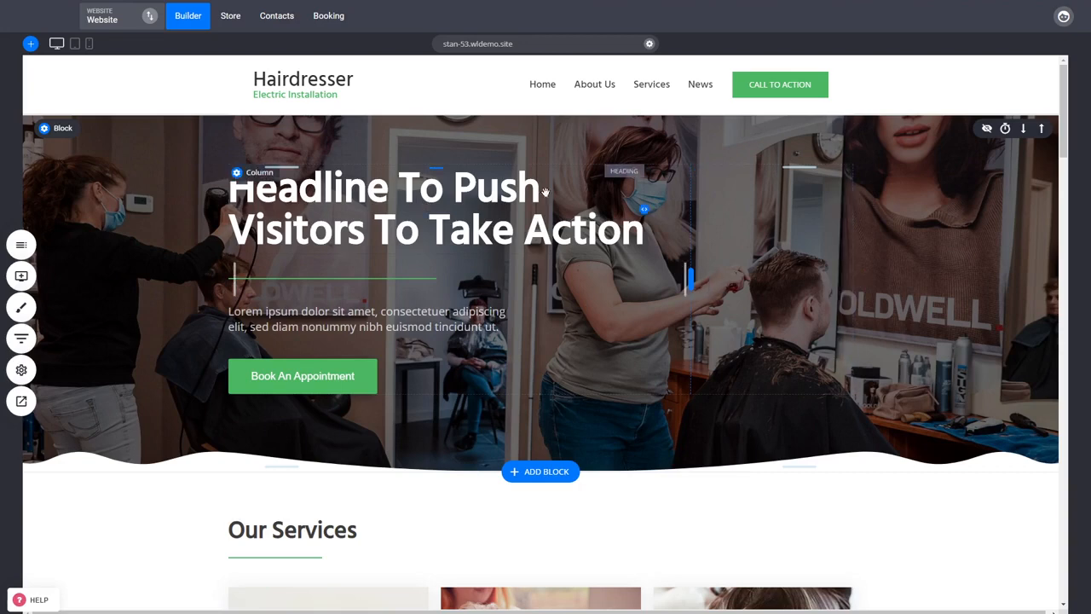
{"action": "left_click", "coordinate": [384, 200]}
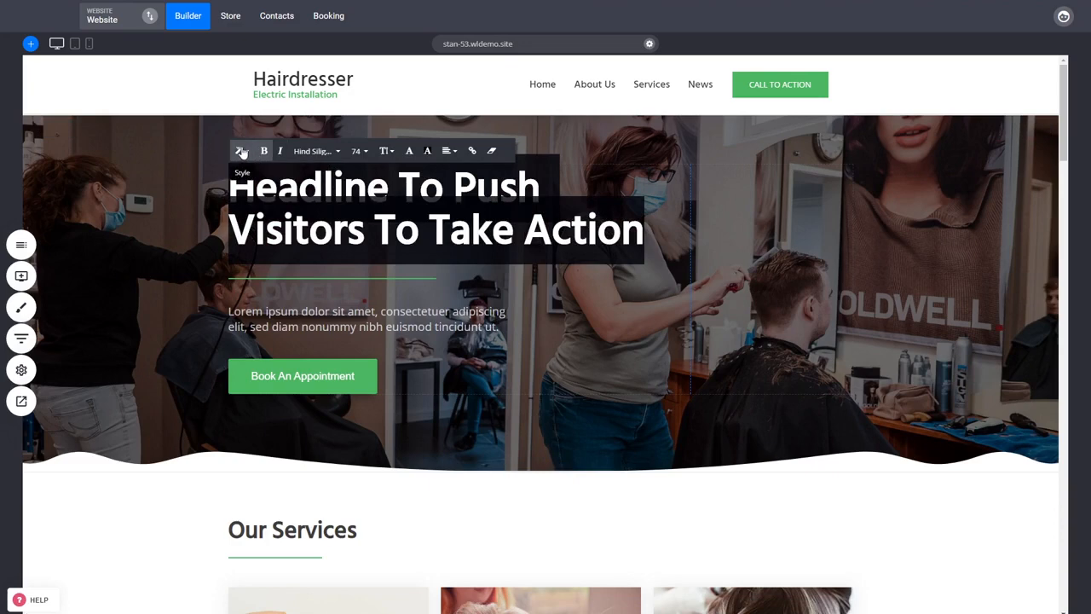
{"action": "left_click", "coordinate": [208, 176]}
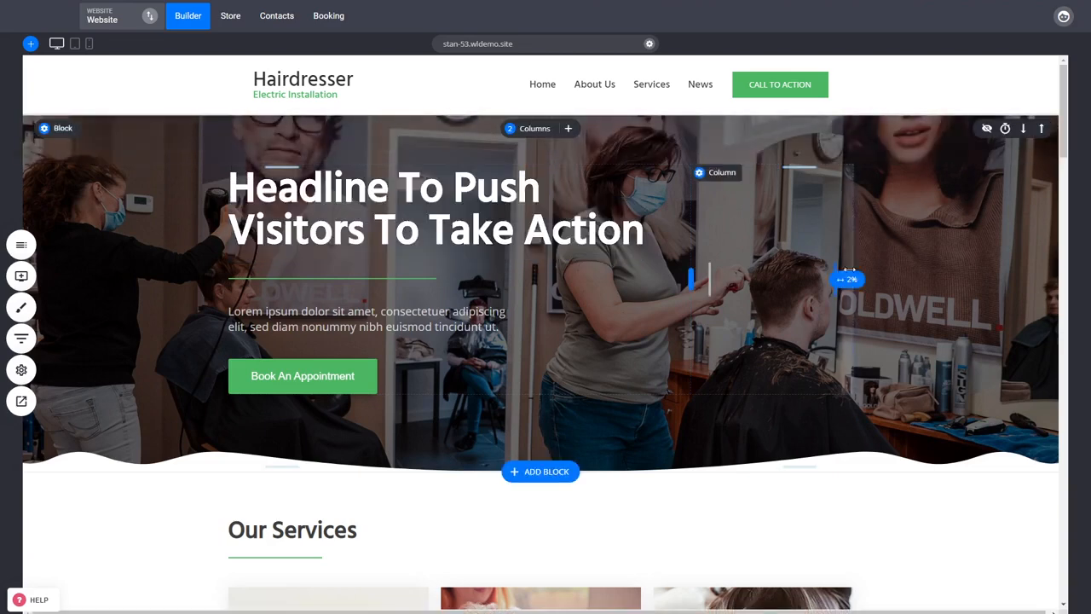
{"action": "left_click", "coordinate": [21, 275]}
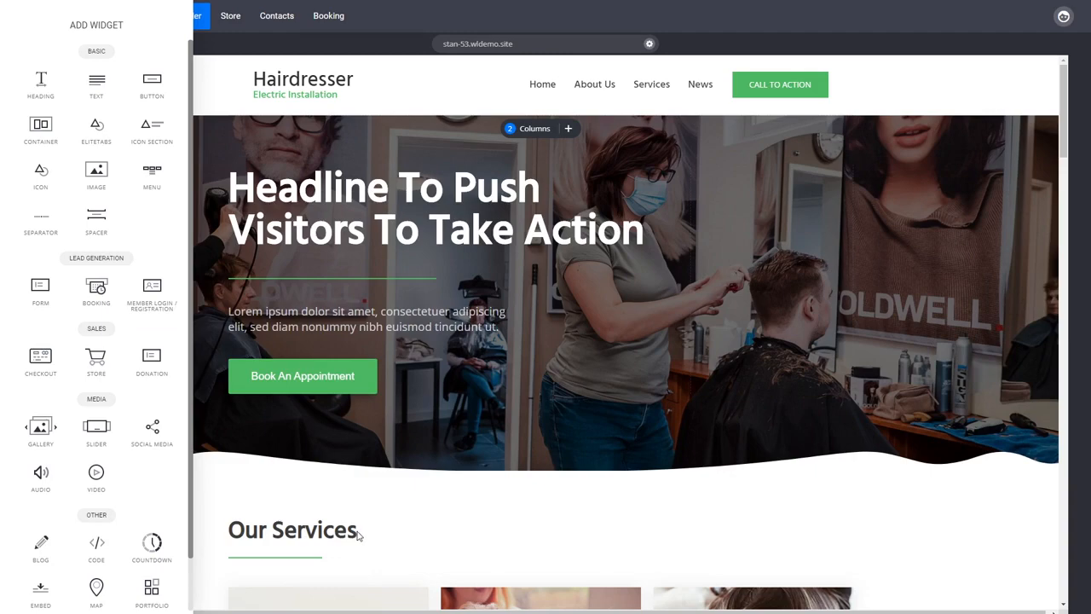
{"action": "left_click", "coordinate": [481, 410]}
- Look through the homepage content from the hero section to the service cards and the Hairdressing price list
{"action": "scroll", "coordinate": [546, 409], "scroll_direction": "down", "scroll_amount": 3}
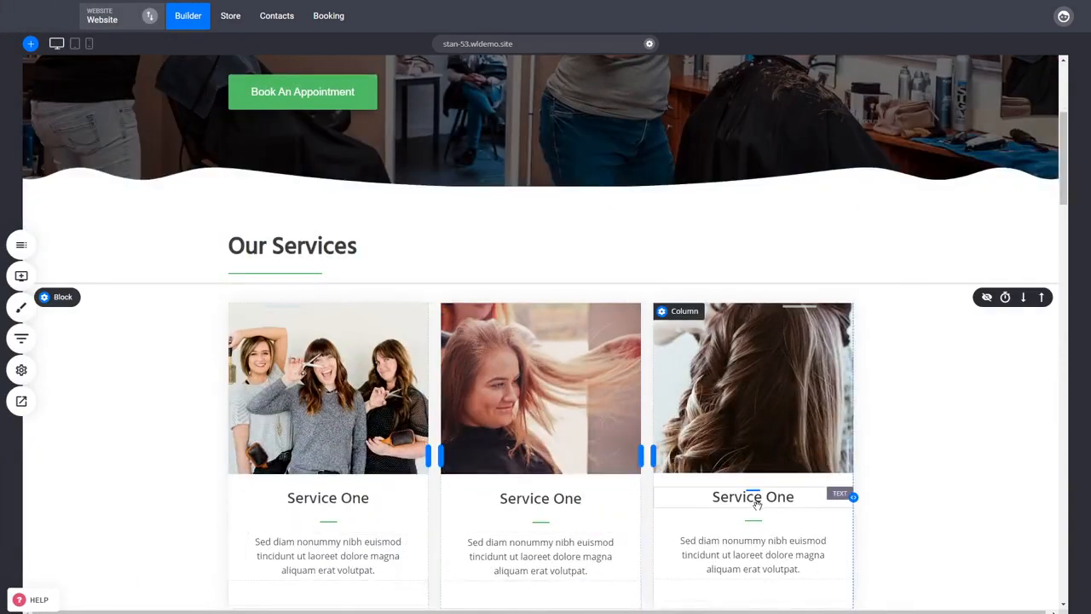
{"action": "scroll", "coordinate": [757, 504], "scroll_direction": "down", "scroll_amount": 3}
{"action": "scroll", "coordinate": [589, 456], "scroll_direction": "down", "scroll_amount": 3}
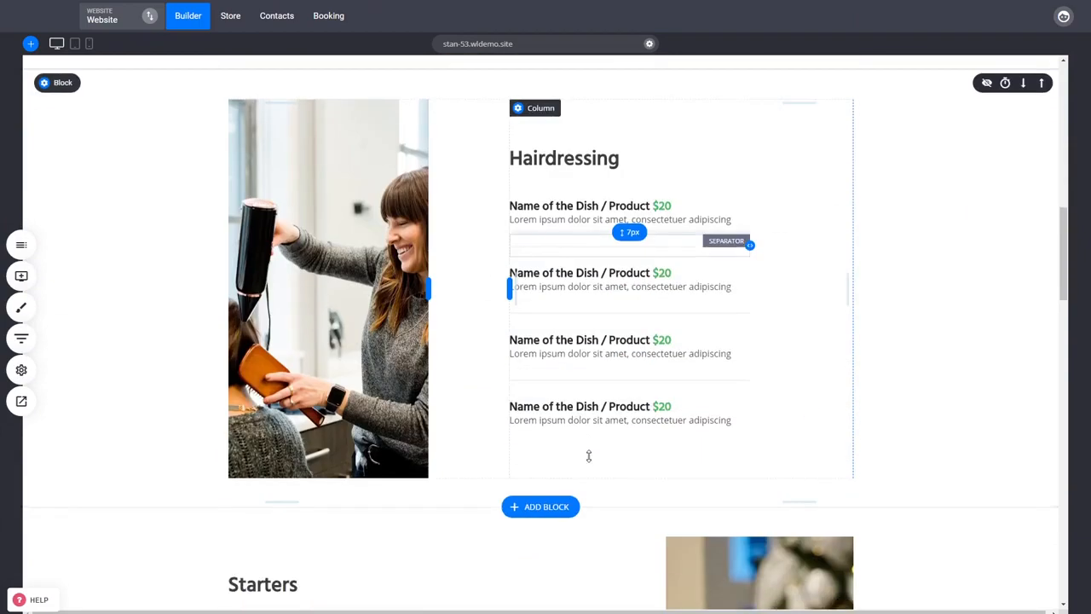
{"action": "scroll", "coordinate": [588, 456], "scroll_direction": "down", "scroll_amount": 3}
{"action": "scroll", "coordinate": [658, 480], "scroll_direction": "up", "scroll_amount": 10}
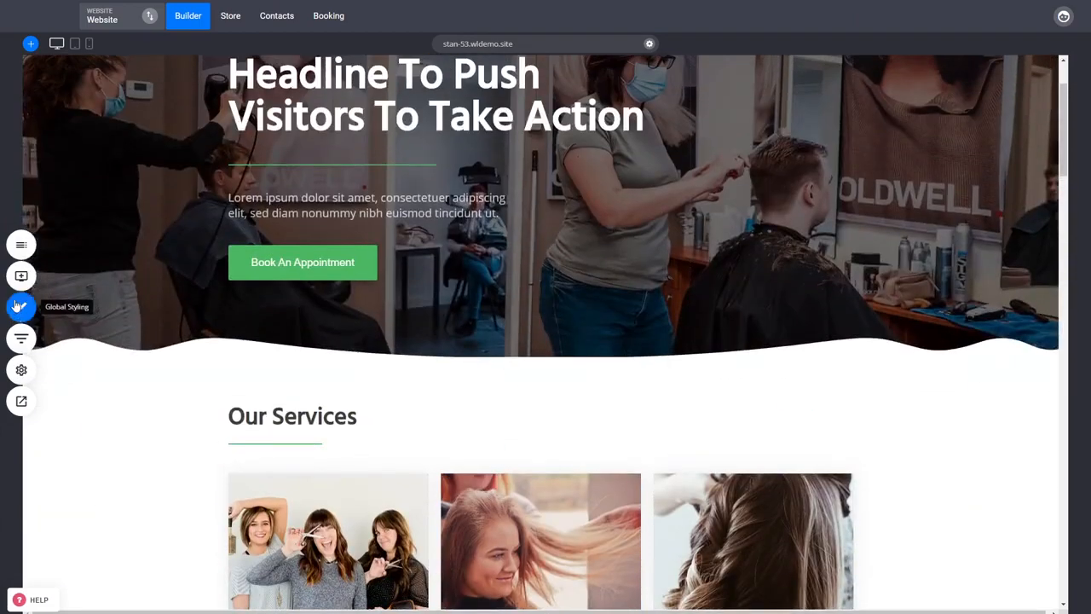
{"action": "left_click", "coordinate": [21, 275]}
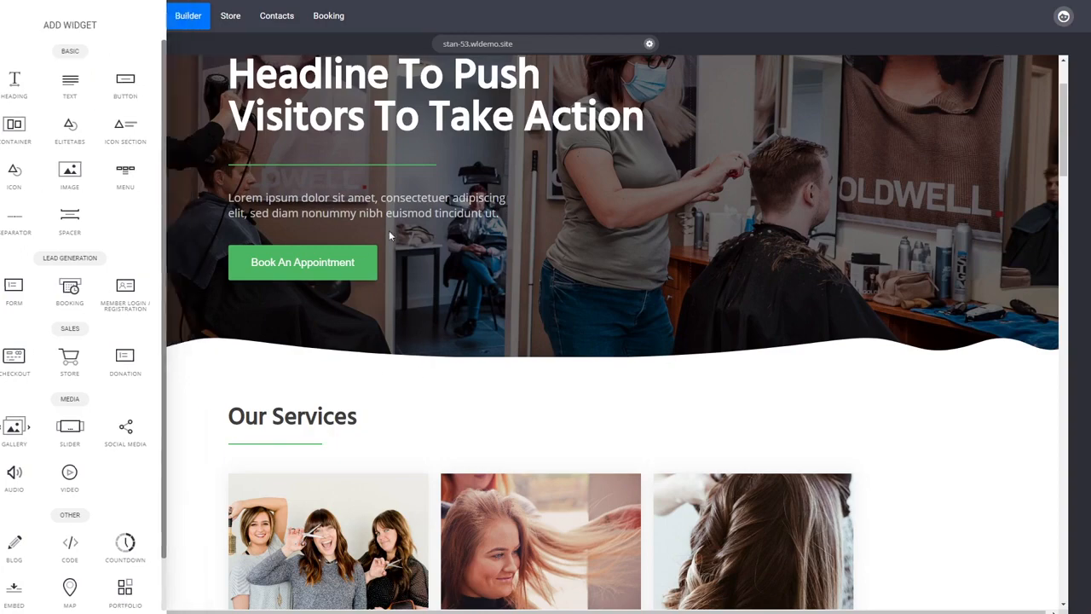
{"action": "scroll", "coordinate": [470, 448], "scroll_direction": "down", "scroll_amount": 6}
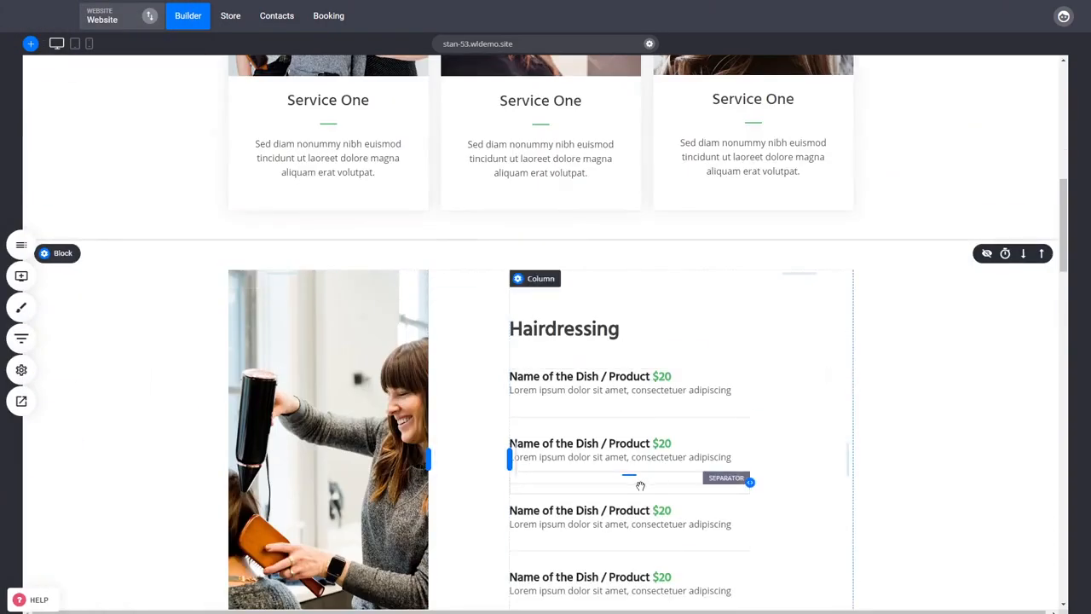
{"action": "scroll", "coordinate": [640, 485], "scroll_direction": "up", "scroll_amount": 6}
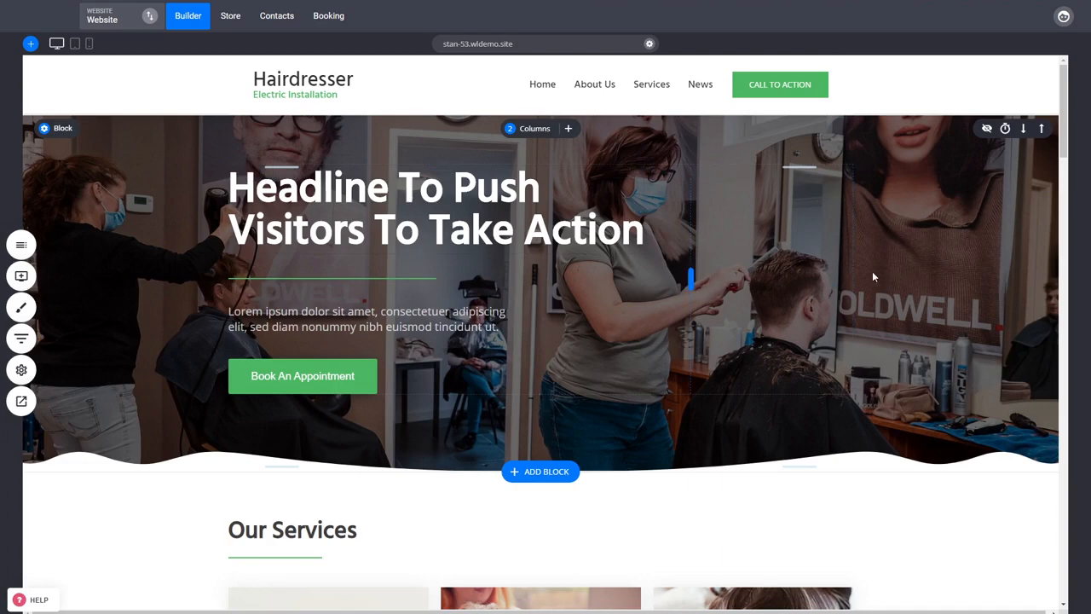
- Review the available header styles, Header 1 to Header 6, for the hero headline without changing it
{"action": "left_click", "coordinate": [377, 207]}
{"action": "left_click", "coordinate": [377, 206]}
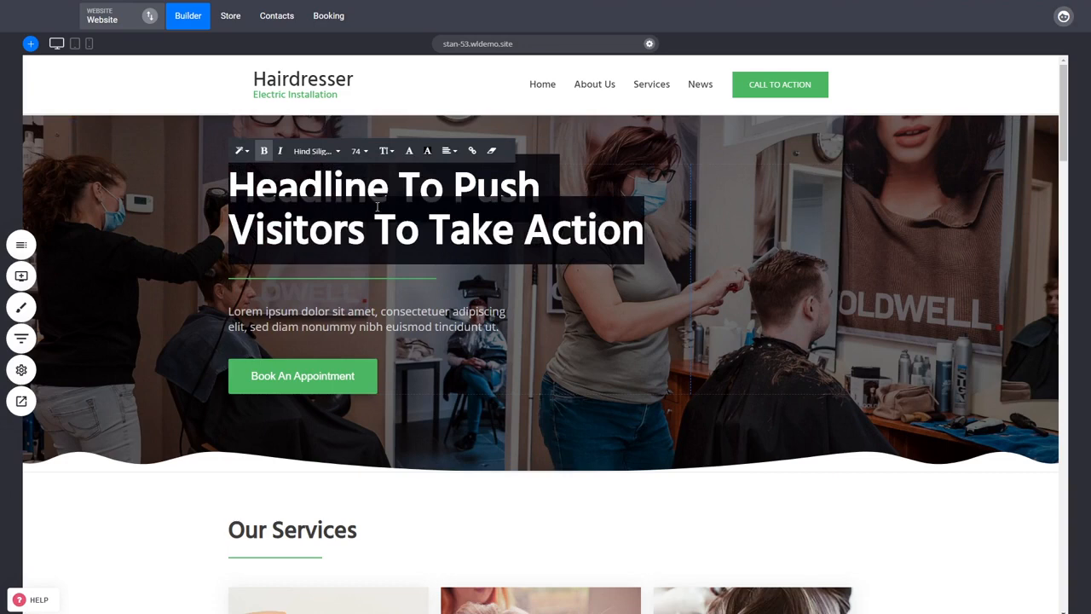
{"action": "left_click", "coordinate": [242, 153]}
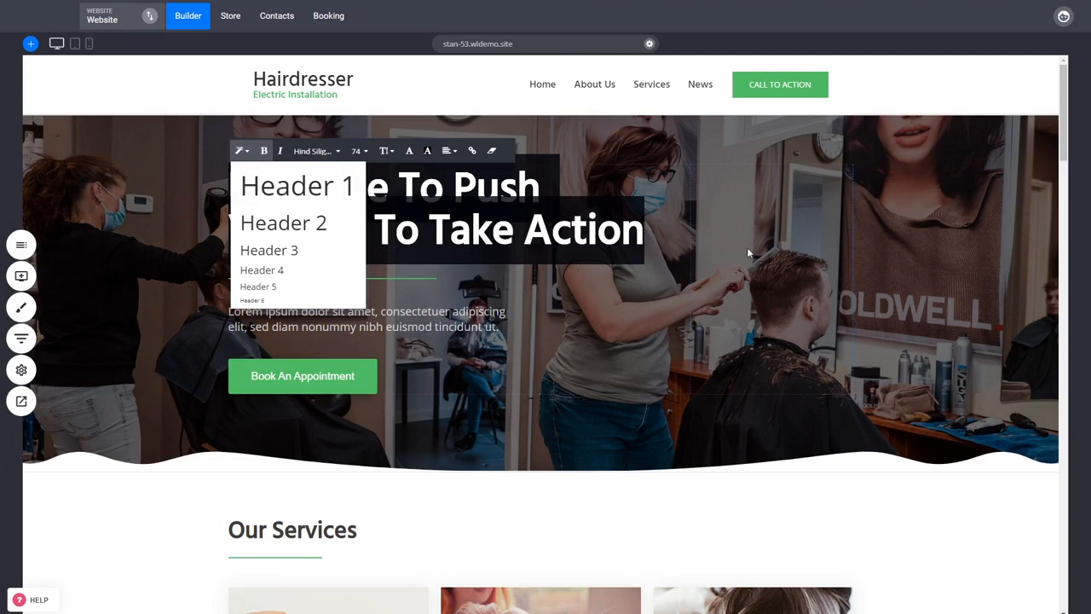
{"action": "left_click", "coordinate": [777, 249]}
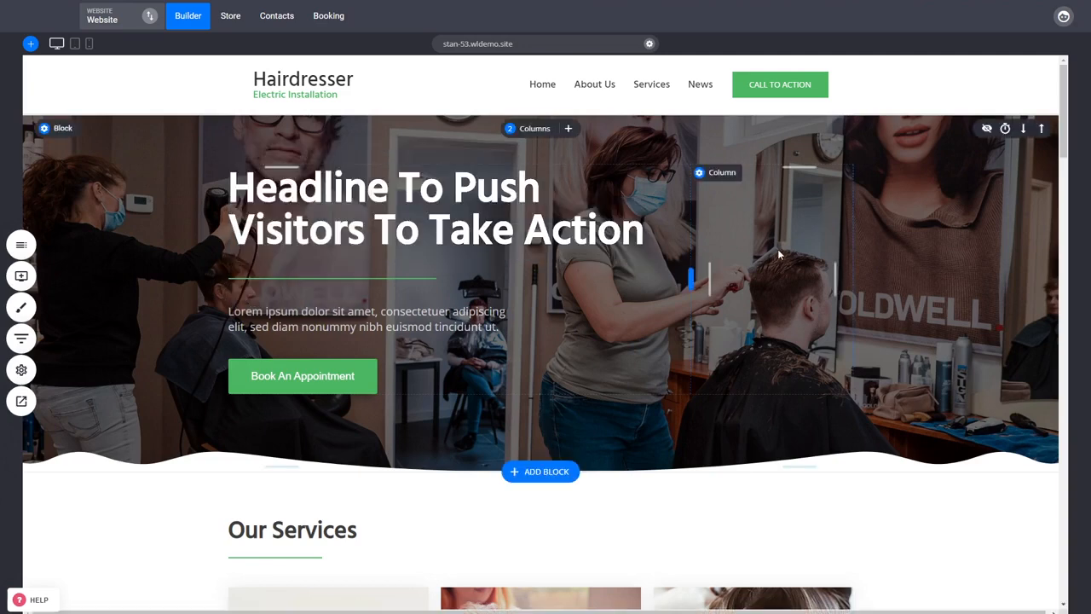
{"action": "left_click", "coordinate": [368, 210]}
{"action": "left_click", "coordinate": [369, 208]}
{"action": "left_click", "coordinate": [242, 150]}
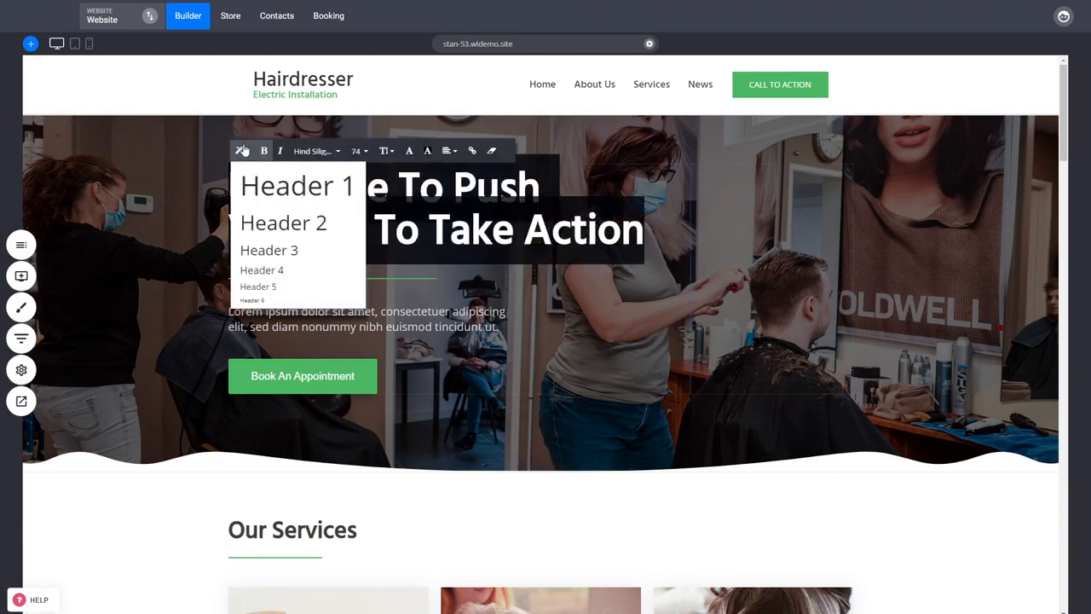
{"action": "left_click", "coordinate": [845, 287]}
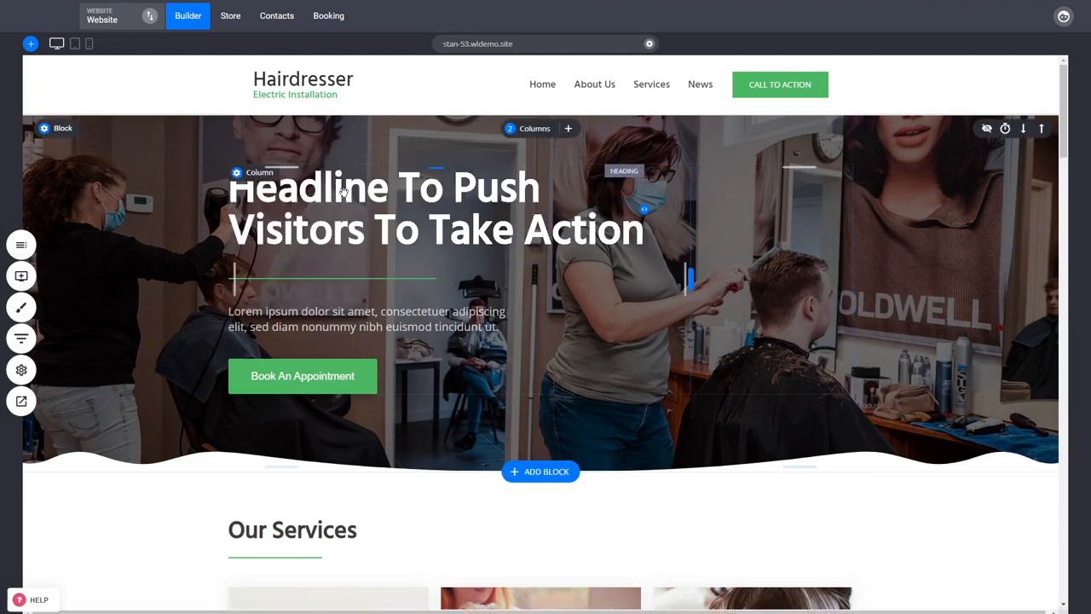
{"action": "left_click", "coordinate": [398, 205]}
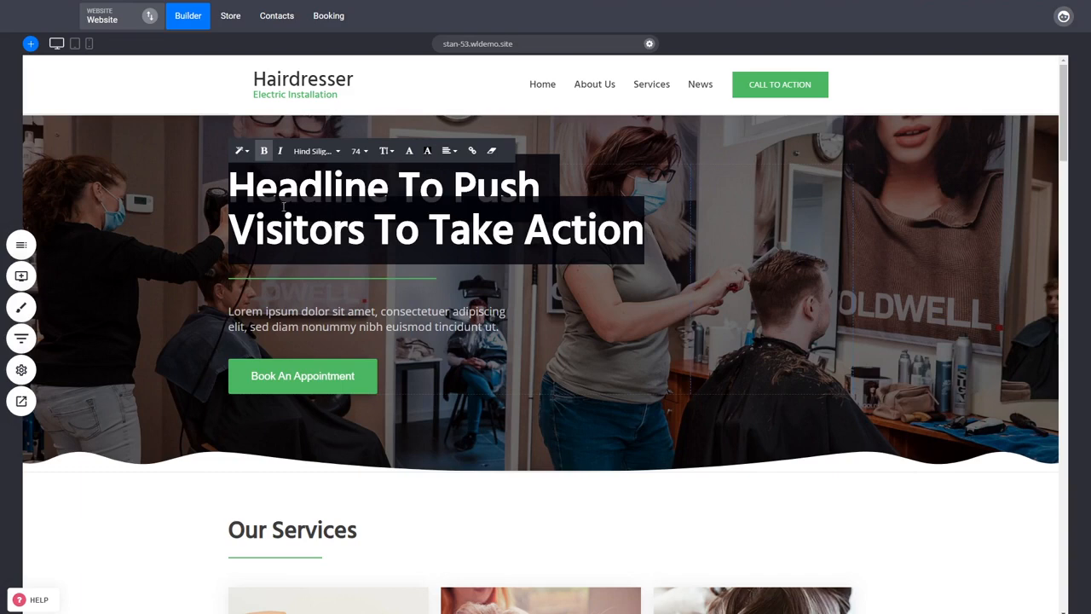
{"action": "left_click", "coordinate": [241, 151]}
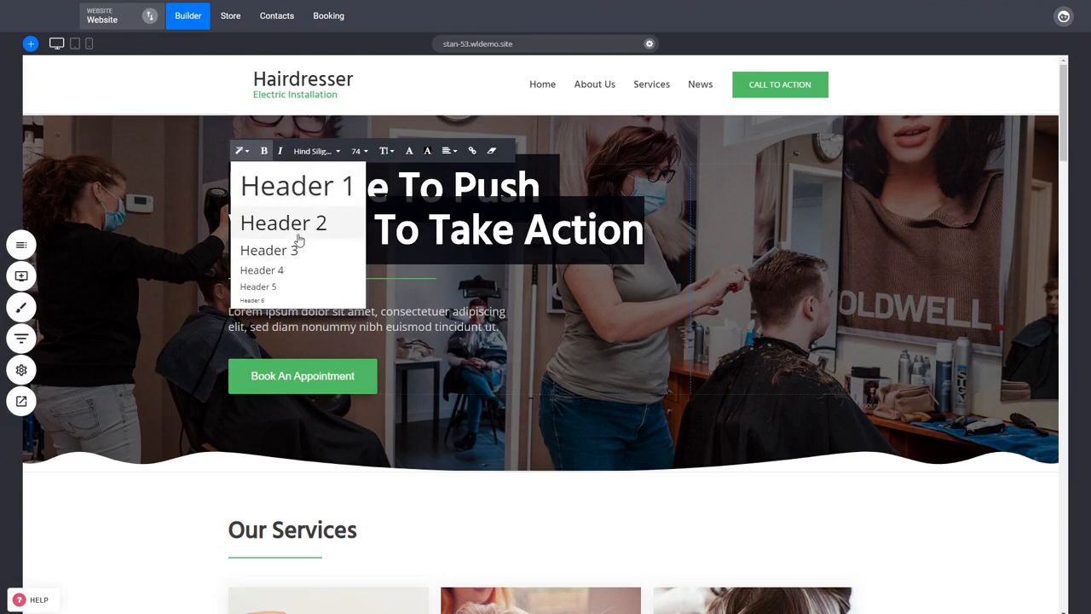
{"action": "left_click", "coordinate": [816, 245]}
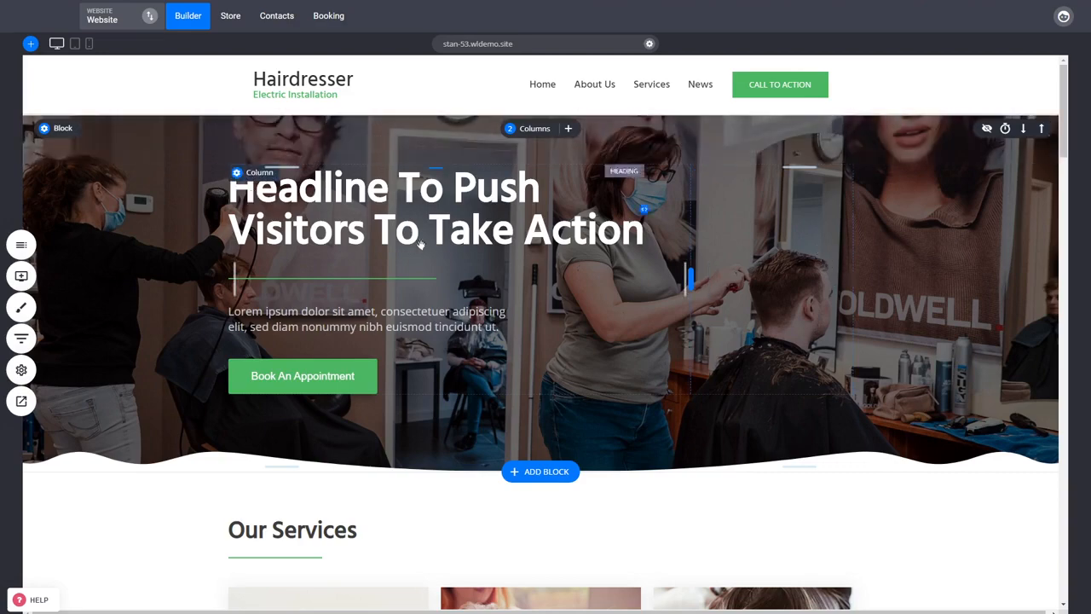
- Check the header style options for the "Our Services" heading without changing it
{"action": "scroll", "coordinate": [417, 252], "scroll_direction": "down", "scroll_amount": 3}
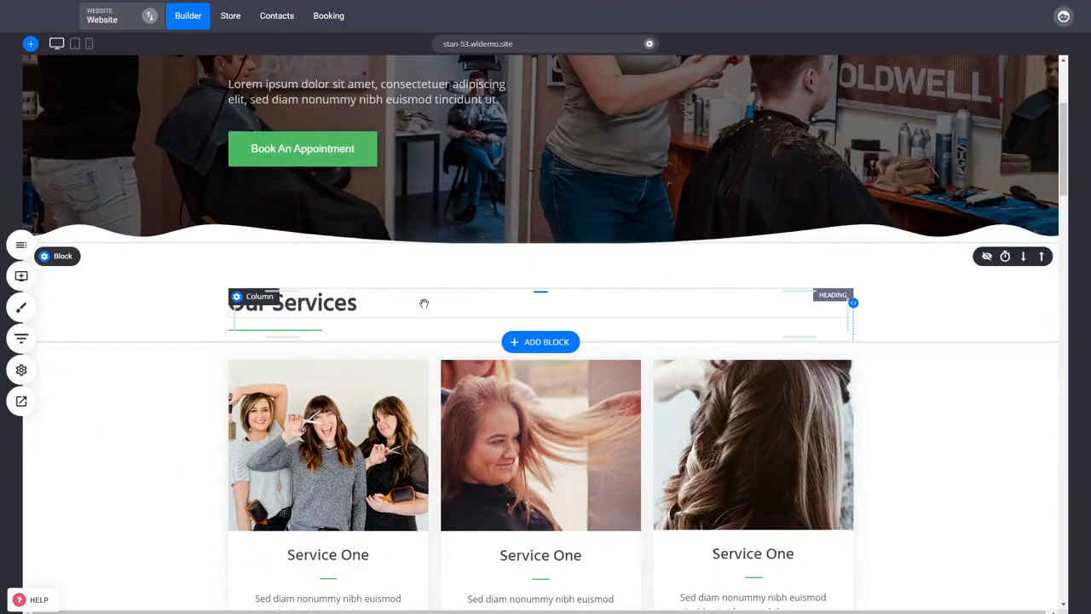
{"action": "left_click", "coordinate": [354, 305]}
{"action": "left_click", "coordinate": [354, 305]}
{"action": "left_click", "coordinate": [240, 275]}
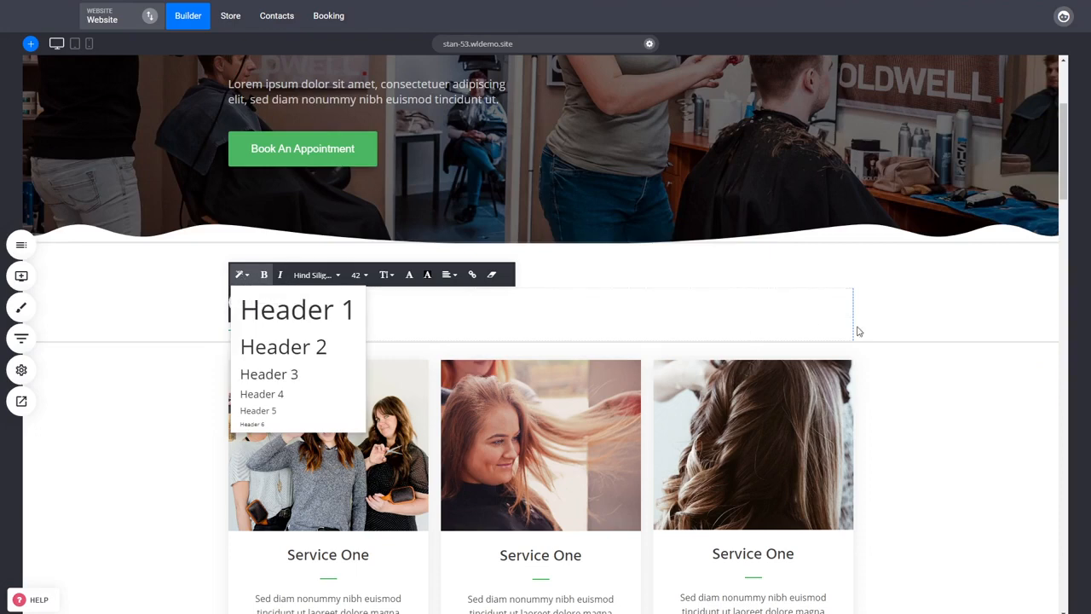
{"action": "left_click", "coordinate": [961, 319]}
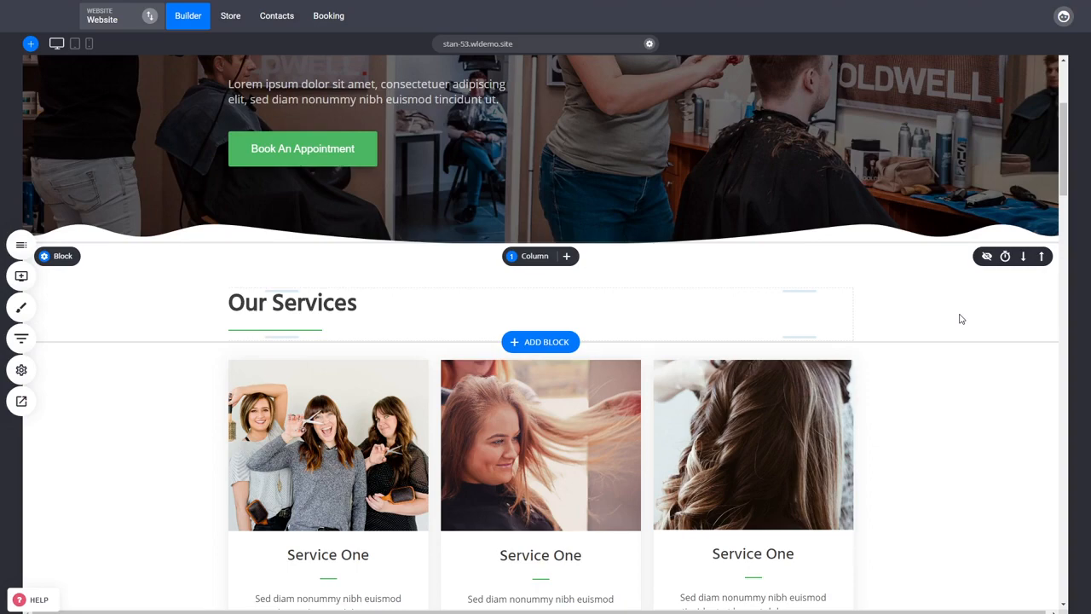
{"action": "scroll", "coordinate": [682, 367], "scroll_direction": "up", "scroll_amount": 3}
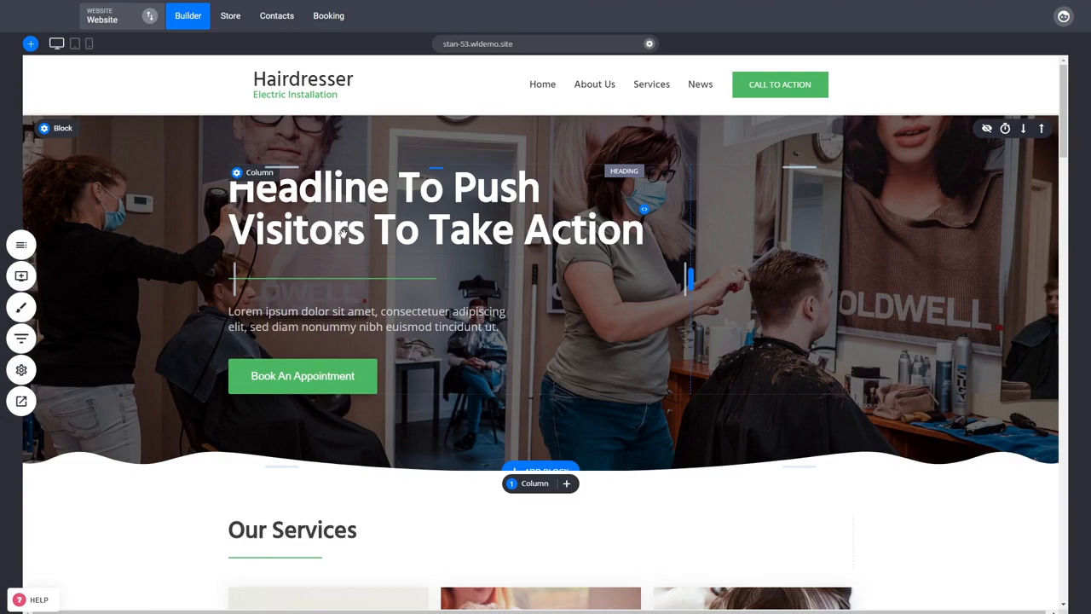
{"action": "scroll", "coordinate": [282, 332], "scroll_direction": "down", "scroll_amount": 2}
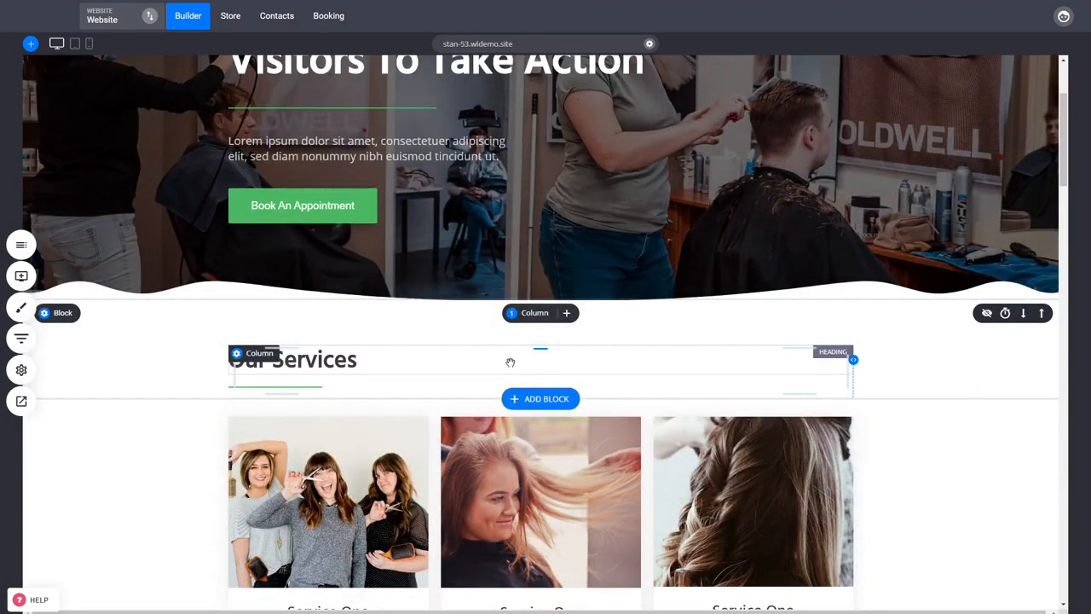
{"action": "scroll", "coordinate": [911, 359], "scroll_direction": "down", "scroll_amount": 2}
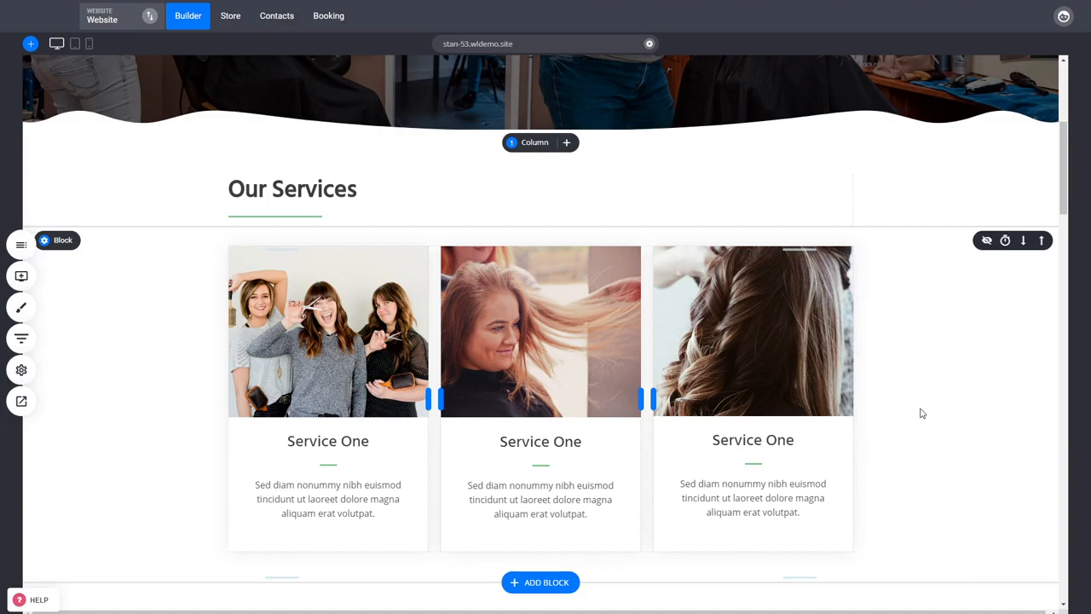
- Examine the heading structure of the homepage's "Our Services" cards and the Hairdressing and Starters price lists below them
{"action": "scroll", "coordinate": [921, 413], "scroll_direction": "down", "scroll_amount": 4}
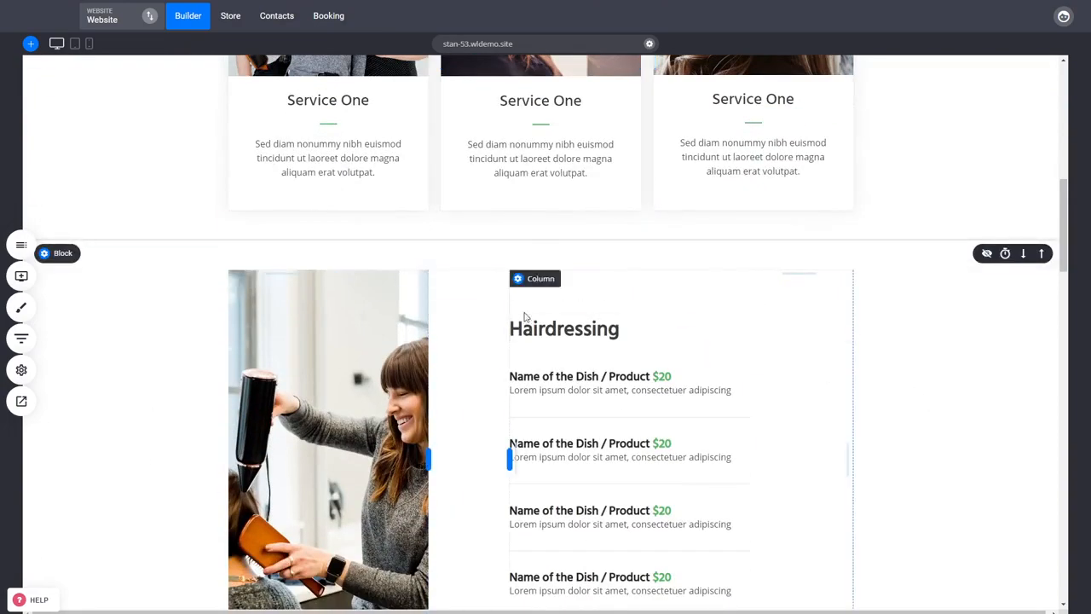
{"action": "scroll", "coordinate": [527, 295], "scroll_direction": "down", "scroll_amount": 1}
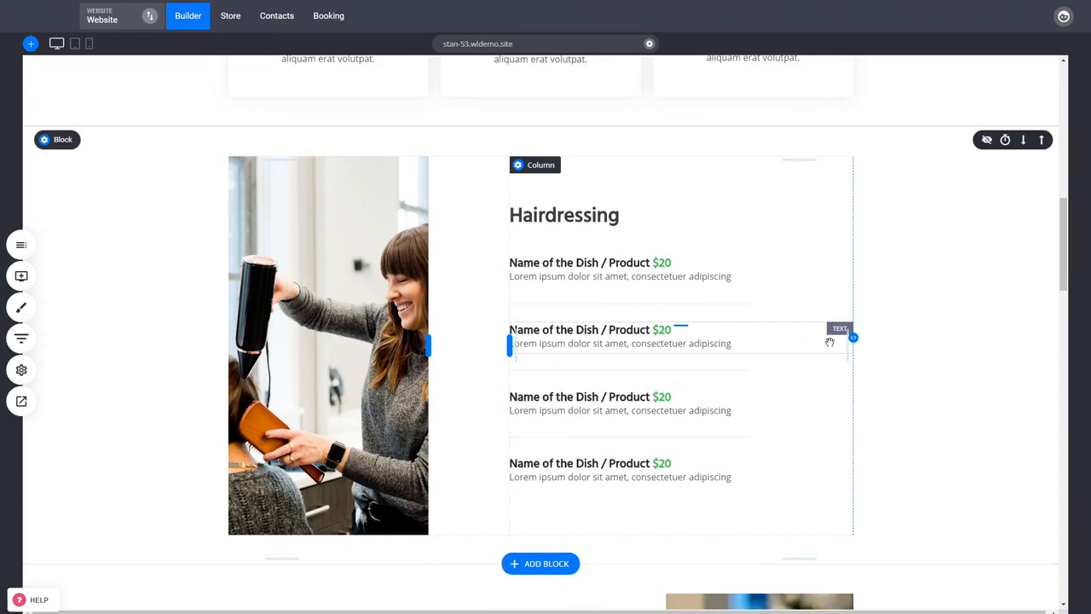
{"action": "scroll", "coordinate": [1053, 326], "scroll_direction": "down", "scroll_amount": 4}
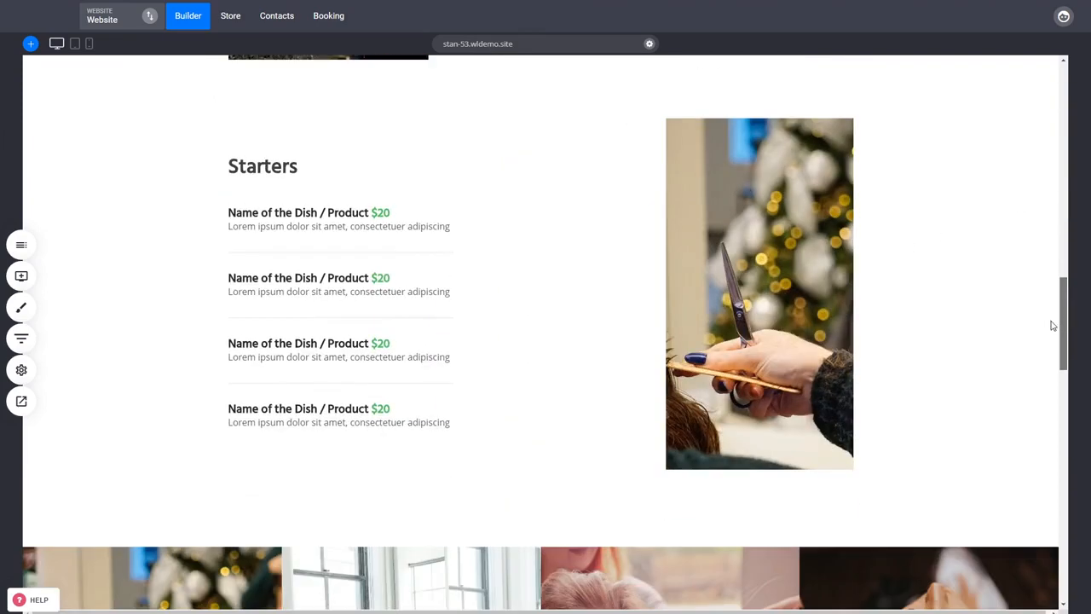
{"action": "scroll", "coordinate": [1053, 325], "scroll_direction": "up", "scroll_amount": 9}
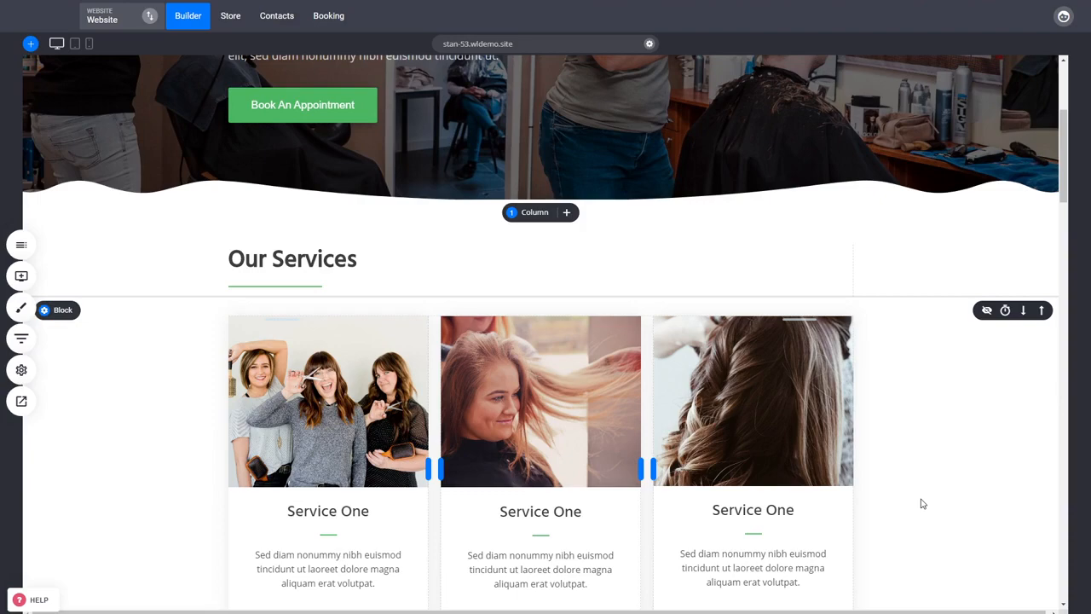
{"action": "scroll", "coordinate": [919, 497], "scroll_direction": "down", "scroll_amount": 3}
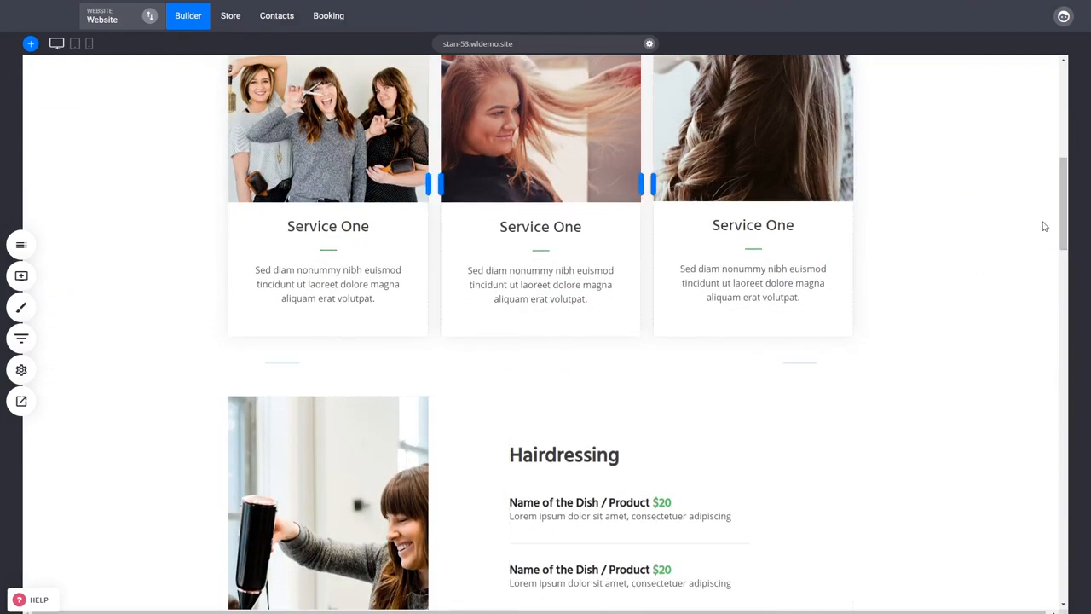
{"action": "scroll", "coordinate": [948, 326], "scroll_direction": "up", "scroll_amount": 1}
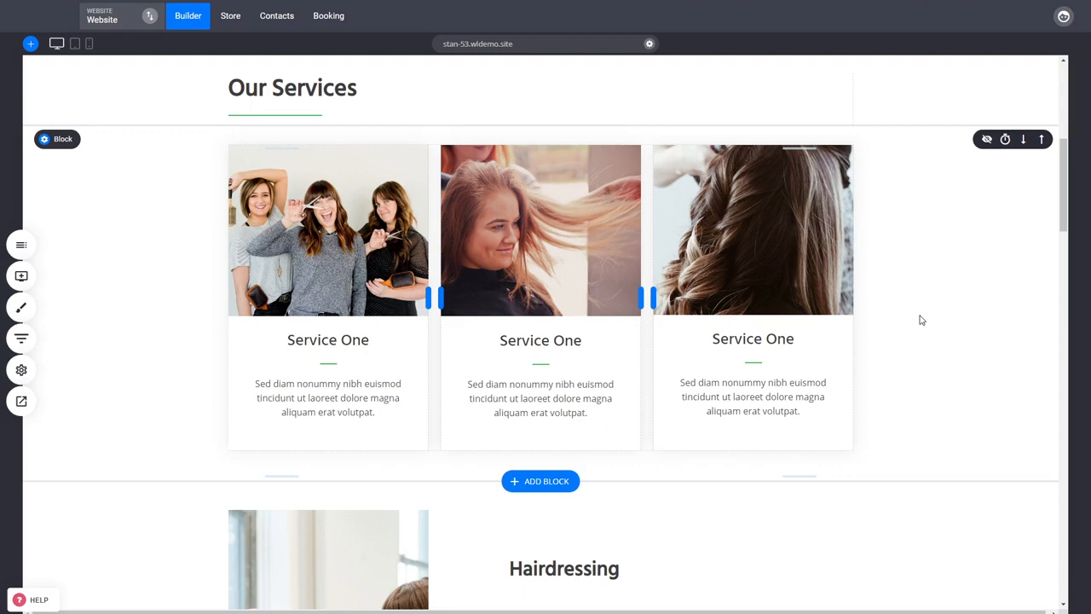
{"action": "scroll", "coordinate": [920, 319], "scroll_direction": "down", "scroll_amount": 3}
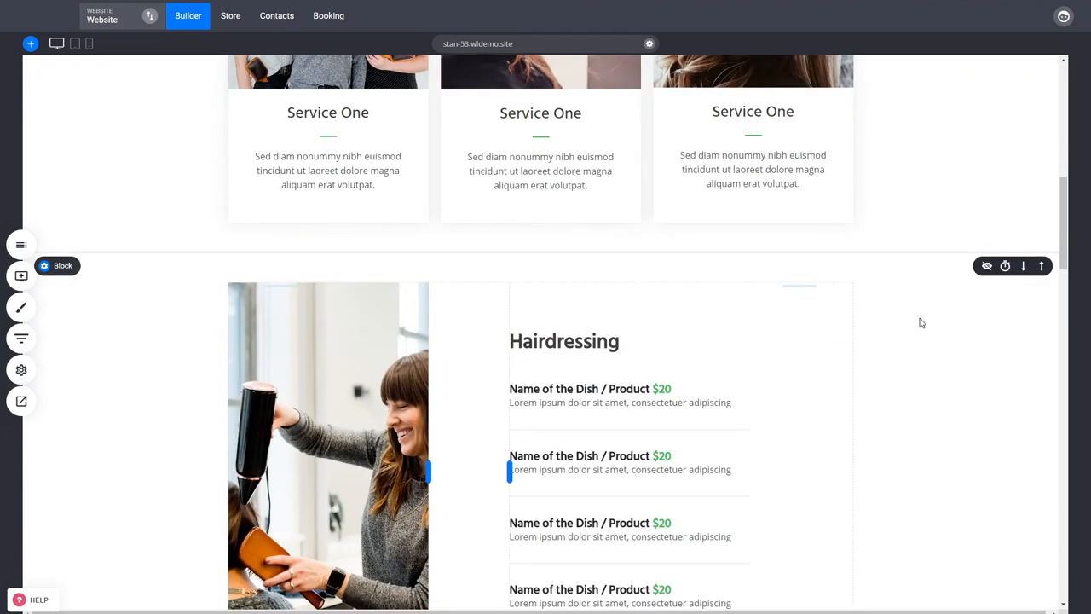
{"action": "scroll", "coordinate": [920, 323], "scroll_direction": "down", "scroll_amount": 2}
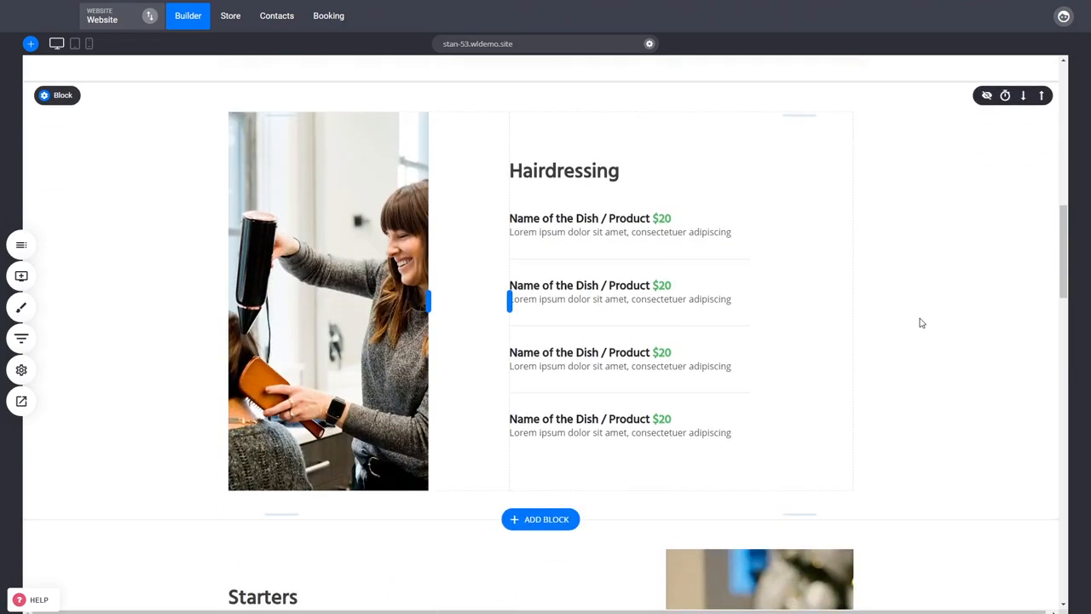
{"action": "scroll", "coordinate": [920, 323], "scroll_direction": "up", "scroll_amount": 6}
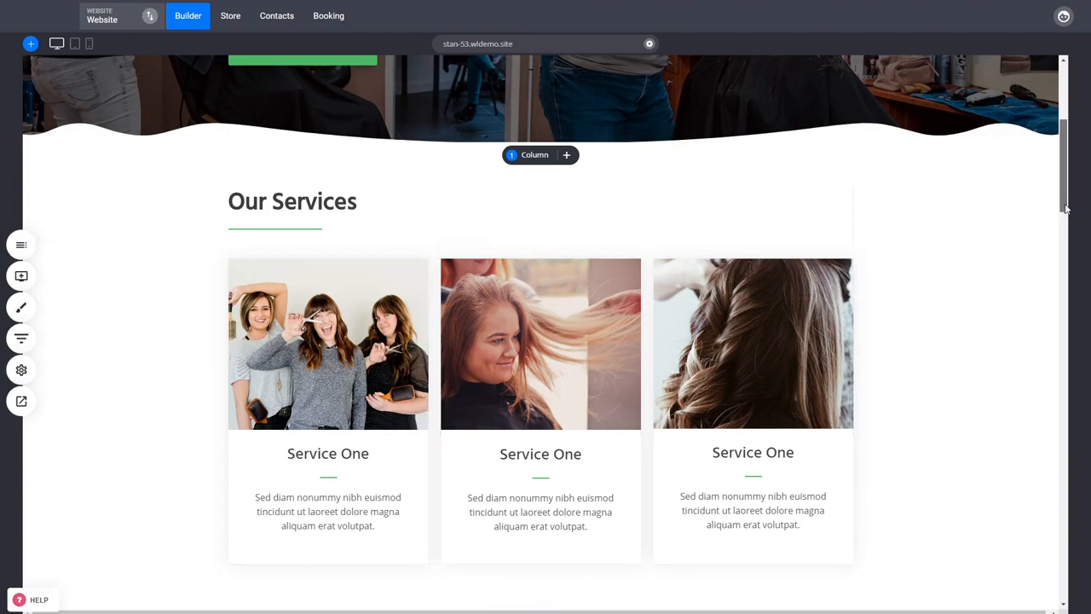
{"action": "left_click_drag", "start_coordinate": [1062, 209], "coordinate": [1061, 299]}
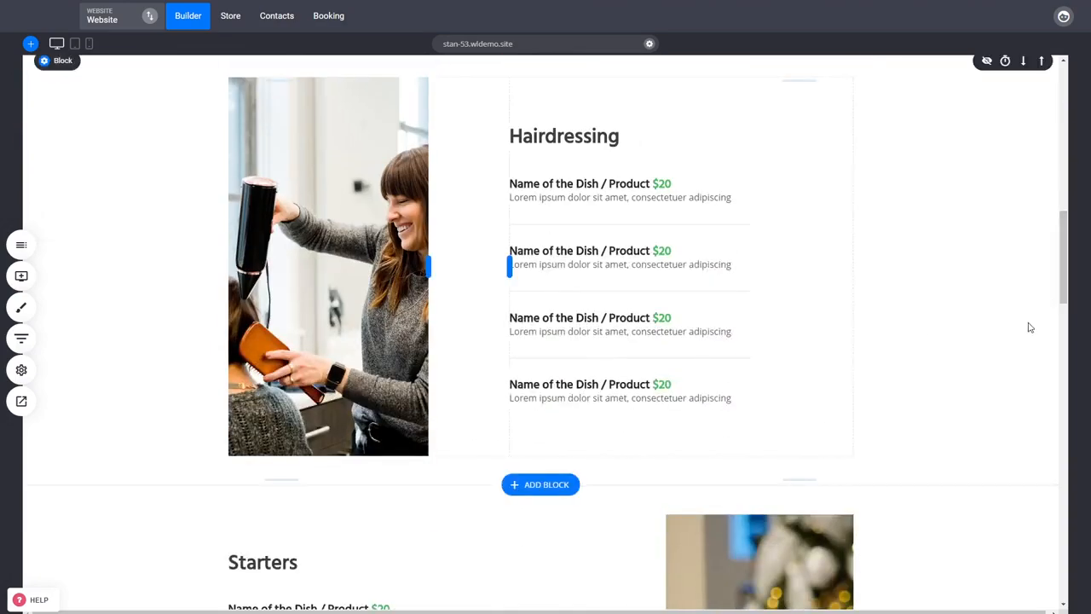
- Look over the homepage's content sections from the Starters list through the gallery, team and testimonials, returning to the hero section
{"action": "scroll", "coordinate": [1030, 327], "scroll_direction": "down", "scroll_amount": 5}
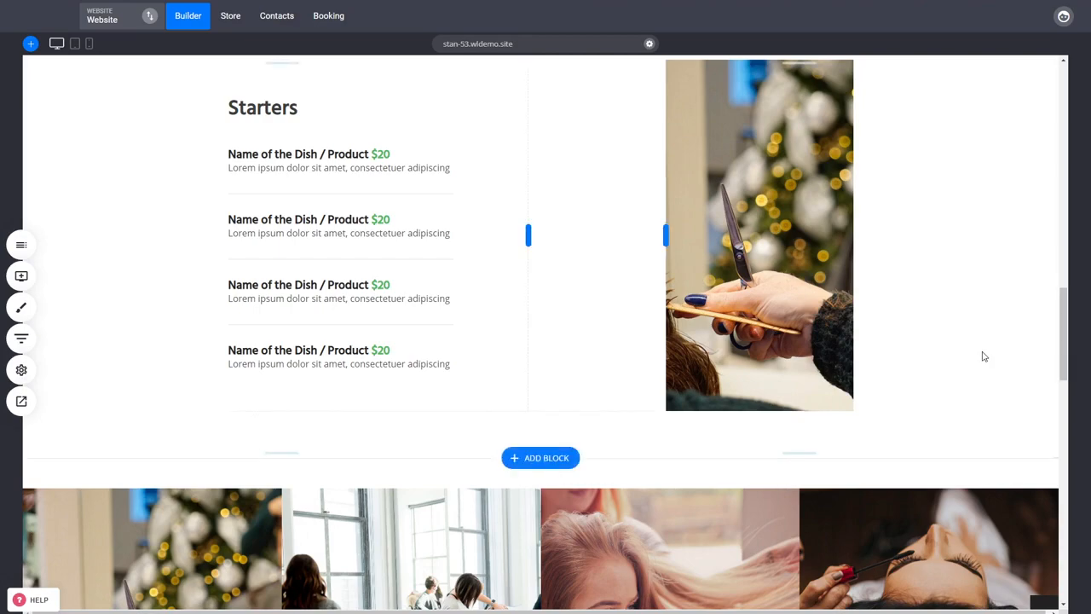
{"action": "scroll", "coordinate": [982, 356], "scroll_direction": "down", "scroll_amount": 6}
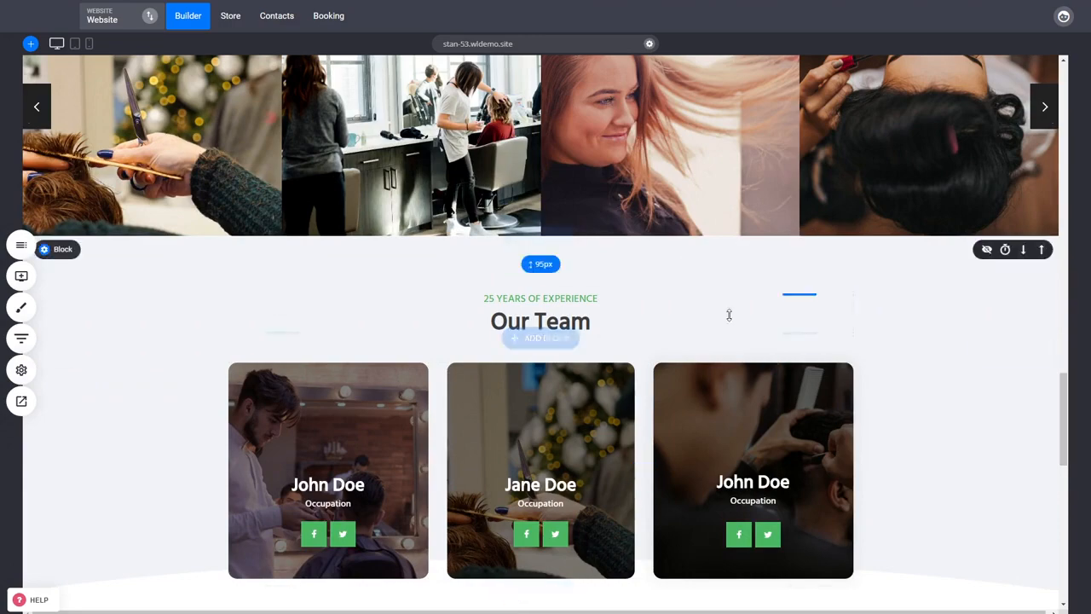
{"action": "scroll", "coordinate": [885, 450], "scroll_direction": "down", "scroll_amount": 3}
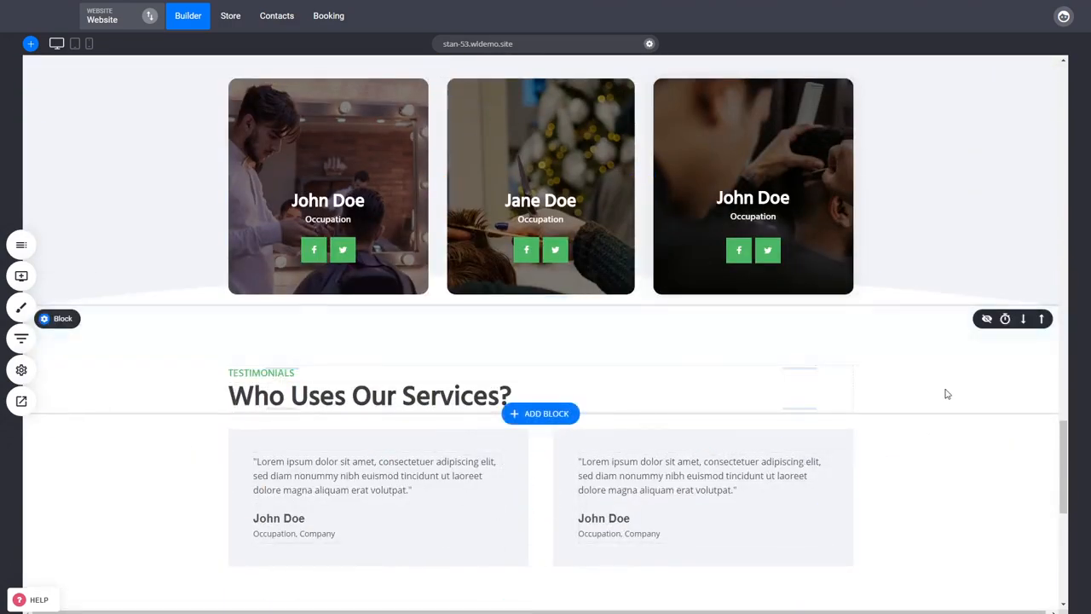
{"action": "scroll", "coordinate": [946, 392], "scroll_direction": "up", "scroll_amount": 3}
{"action": "scroll", "coordinate": [926, 429], "scroll_direction": "up", "scroll_amount": 7}
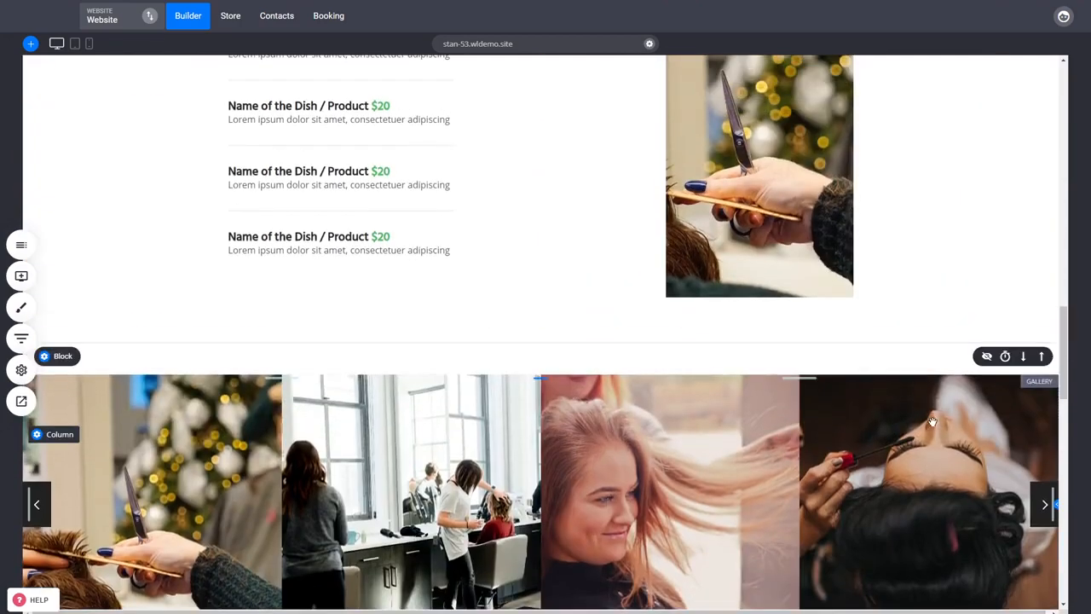
{"action": "scroll", "coordinate": [936, 422], "scroll_direction": "up", "scroll_amount": 4}
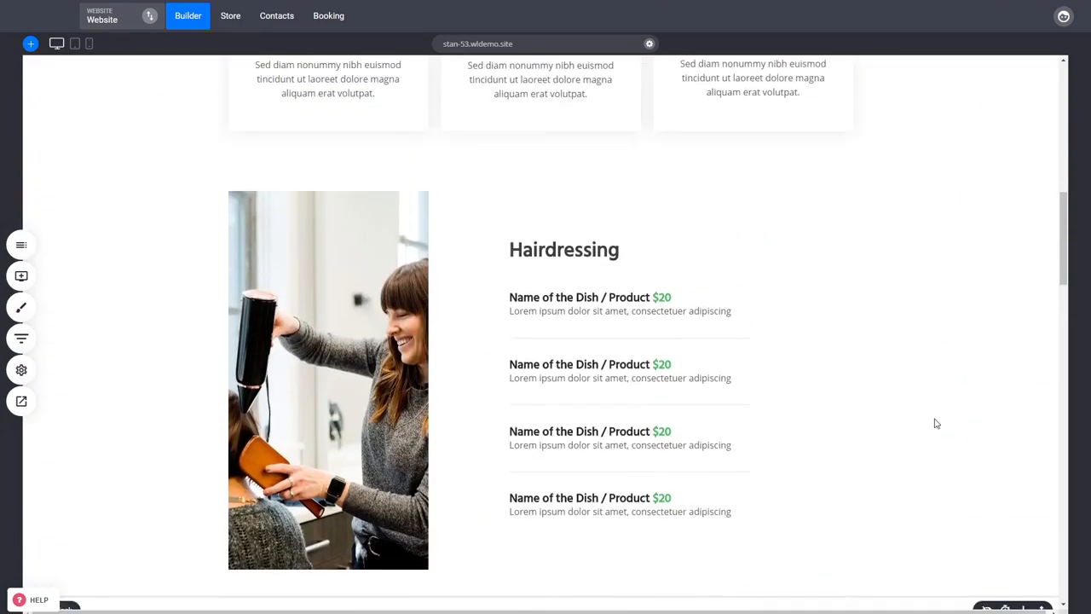
{"action": "scroll", "coordinate": [936, 420], "scroll_direction": "up", "scroll_amount": 3}
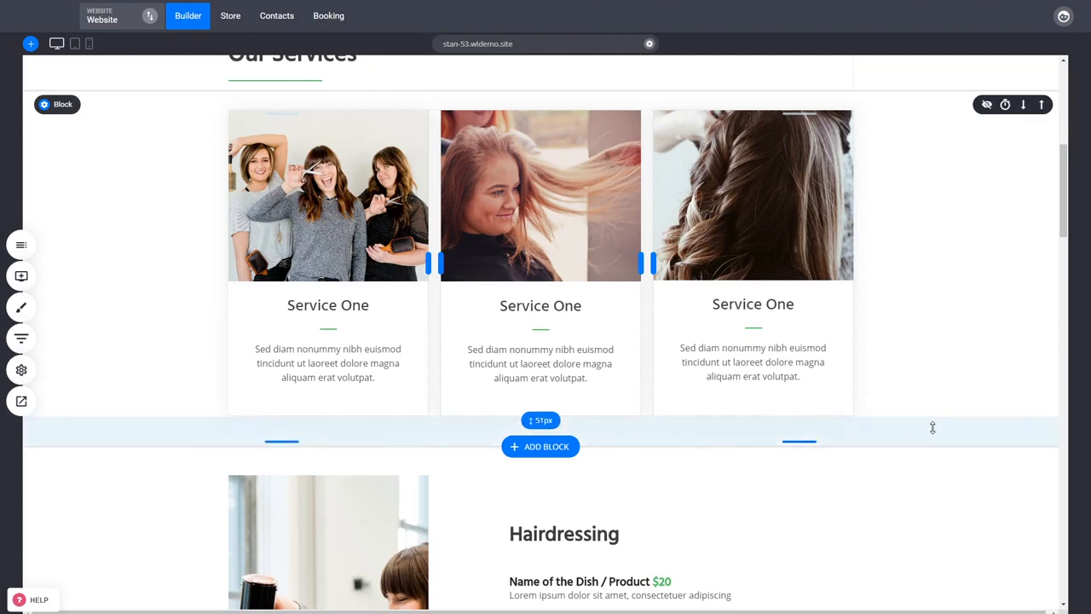
{"action": "scroll", "coordinate": [933, 427], "scroll_direction": "up", "scroll_amount": 5}
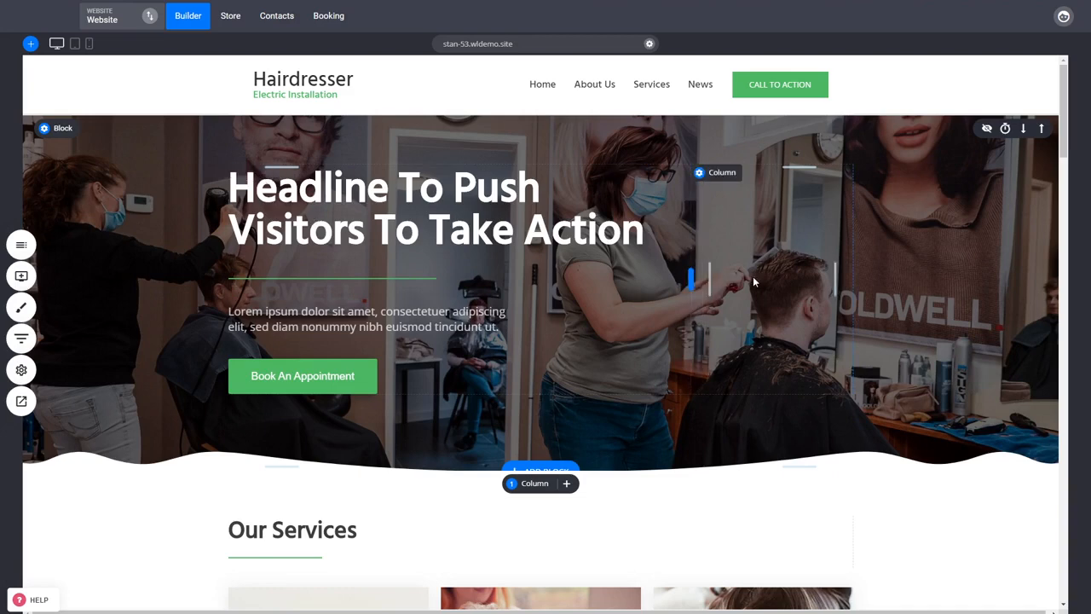
{"action": "scroll", "coordinate": [753, 277], "scroll_direction": "down", "scroll_amount": 3}
{"action": "scroll", "coordinate": [920, 387], "scroll_direction": "down", "scroll_amount": 4}
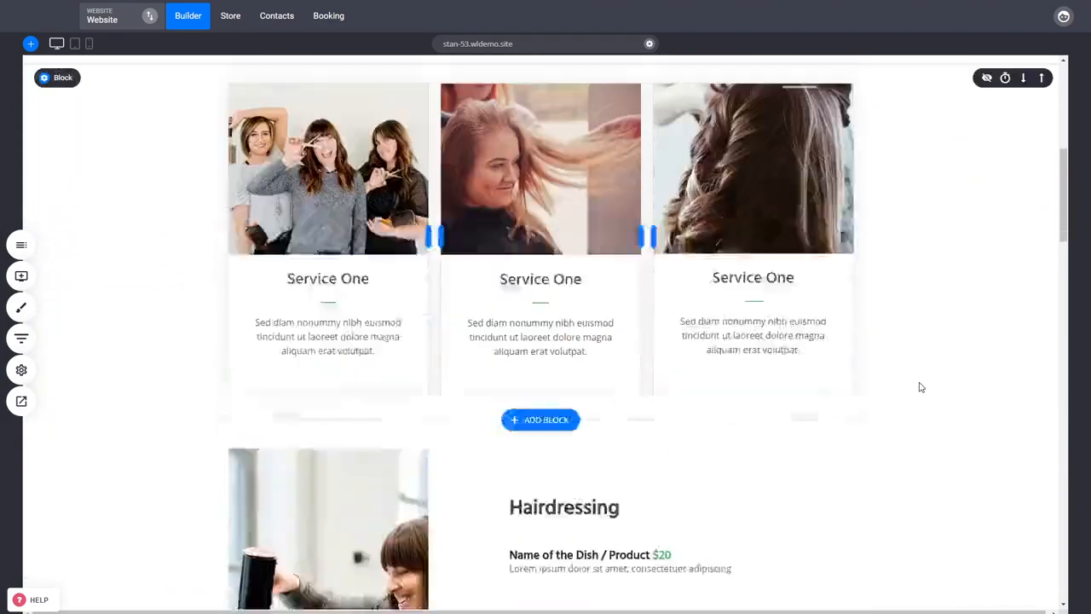
{"action": "scroll", "coordinate": [921, 387], "scroll_direction": "down", "scroll_amount": 2}
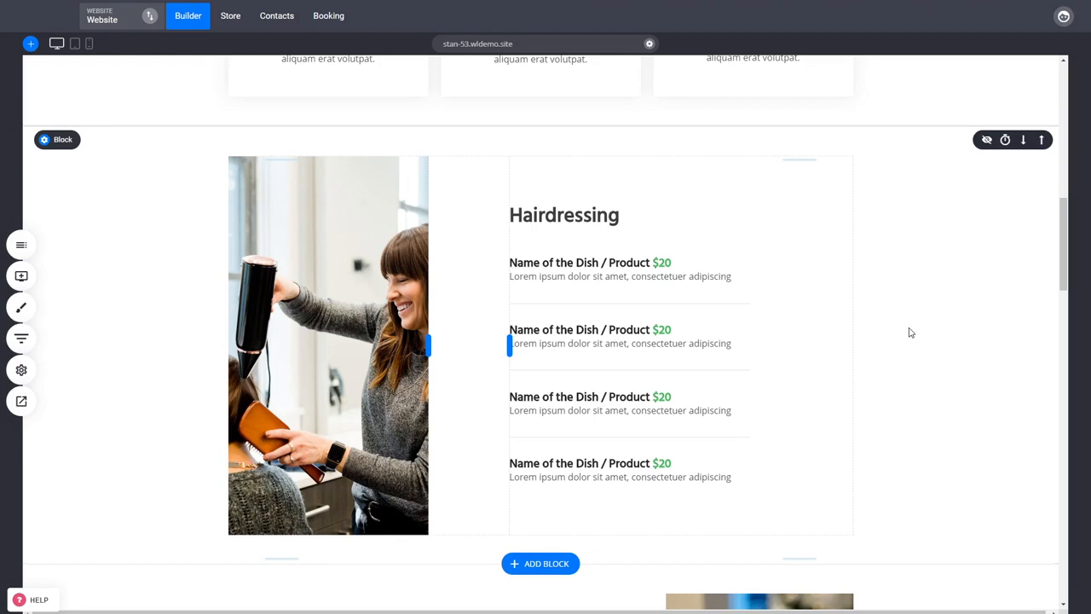
{"action": "left_click_drag", "start_coordinate": [1062, 267], "coordinate": [1067, 123]}
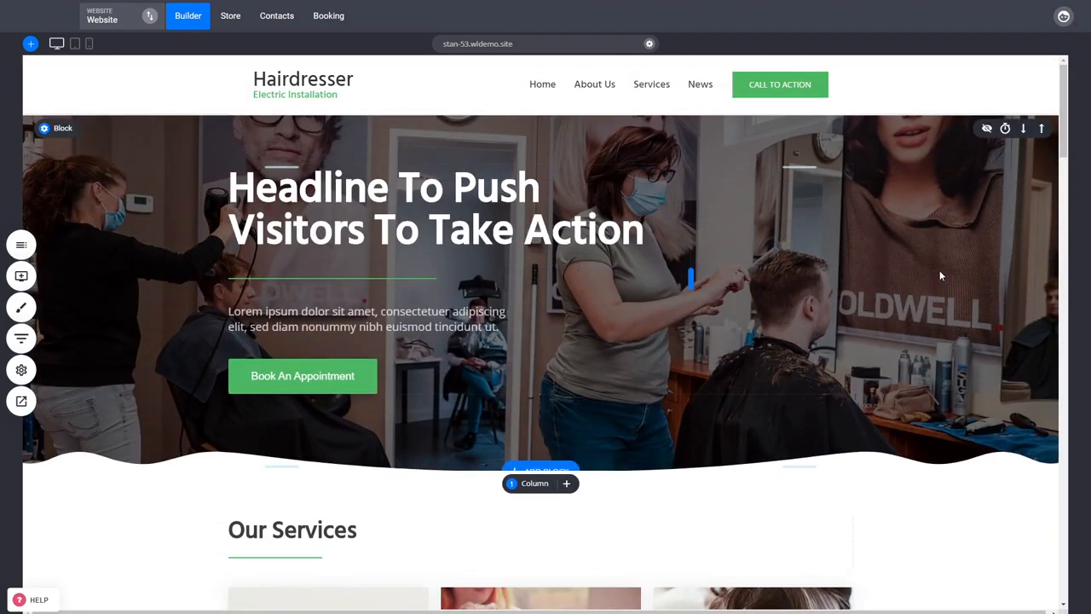
- View the Home page's title and meta description in the website's Page SEO settings, then close without saving
{"action": "mouse_move", "coordinate": [848, 296]}
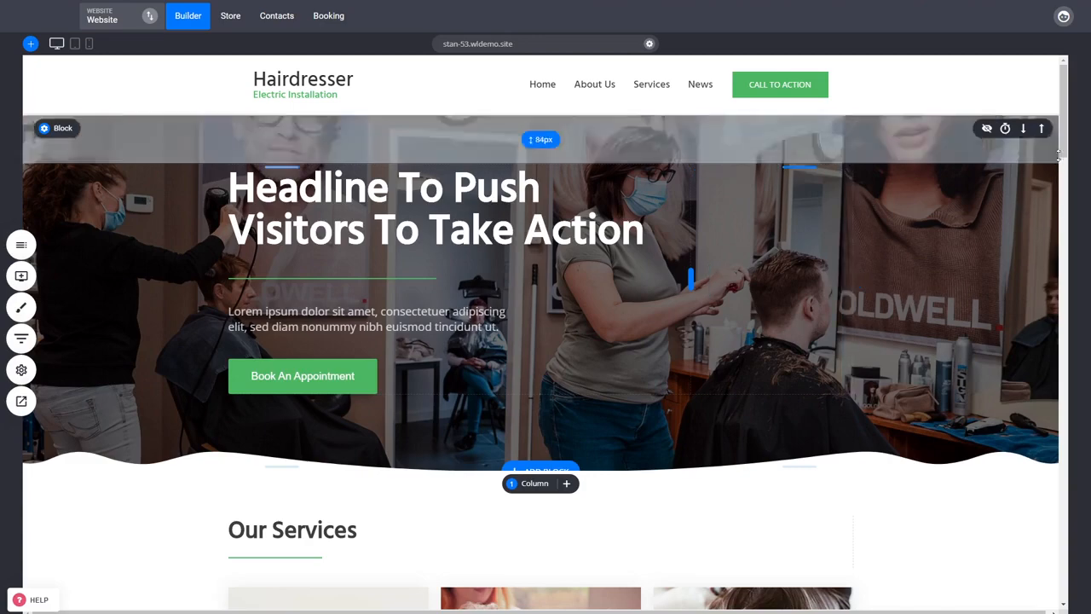
{"action": "left_click_drag", "start_coordinate": [1063, 153], "coordinate": [1063, 205]}
{"action": "scroll", "coordinate": [918, 421], "scroll_direction": "up", "scroll_amount": 4}
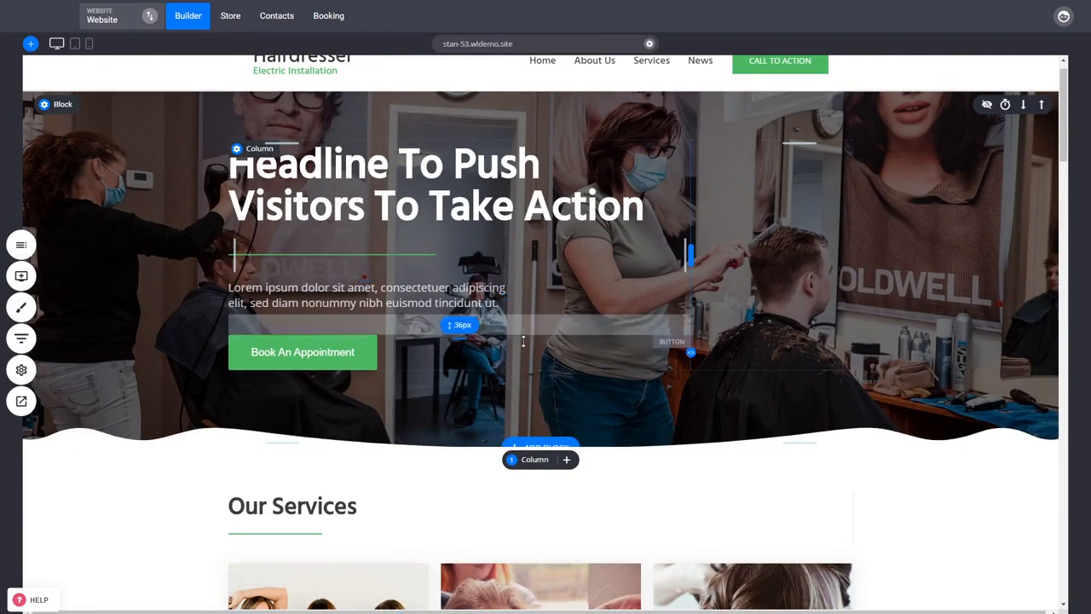
{"action": "left_click", "coordinate": [21, 369]}
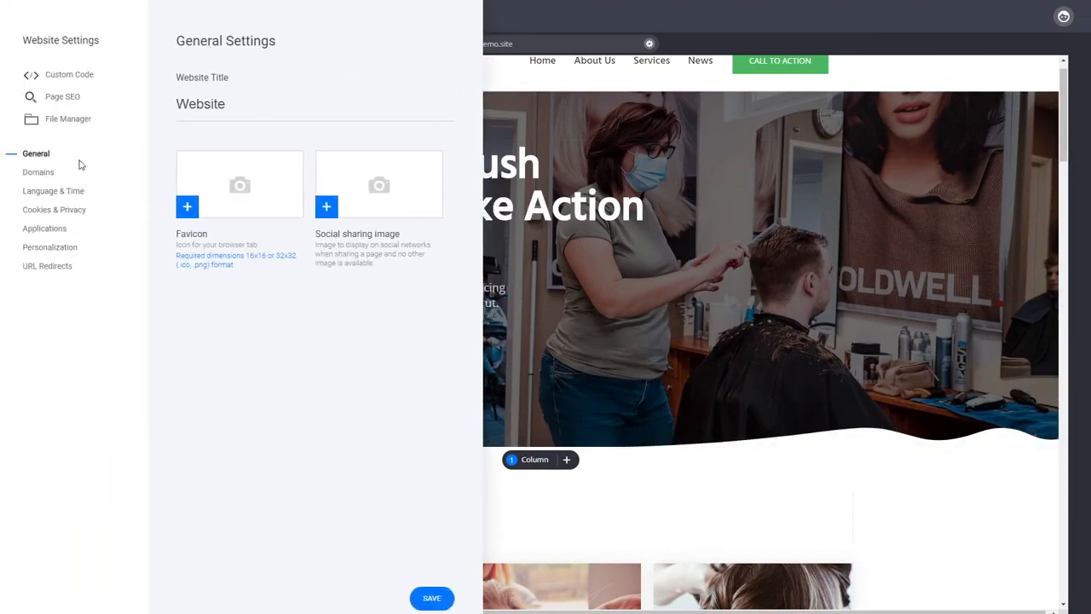
{"action": "left_click", "coordinate": [63, 99]}
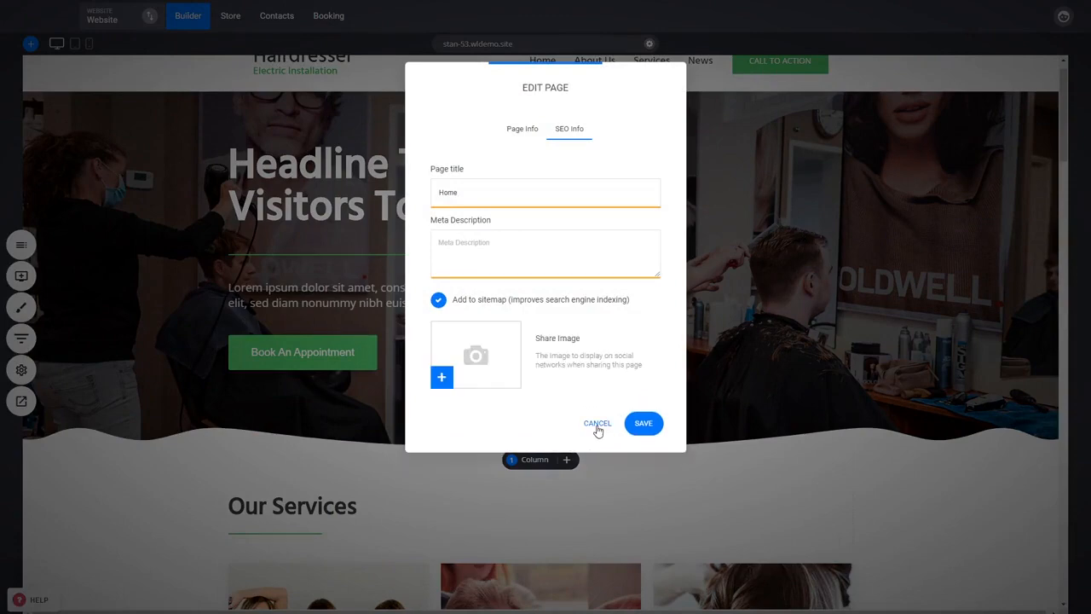
{"action": "left_click", "coordinate": [597, 423]}
{"action": "scroll", "coordinate": [1066, 136], "scroll_direction": "up", "scroll_amount": 1}
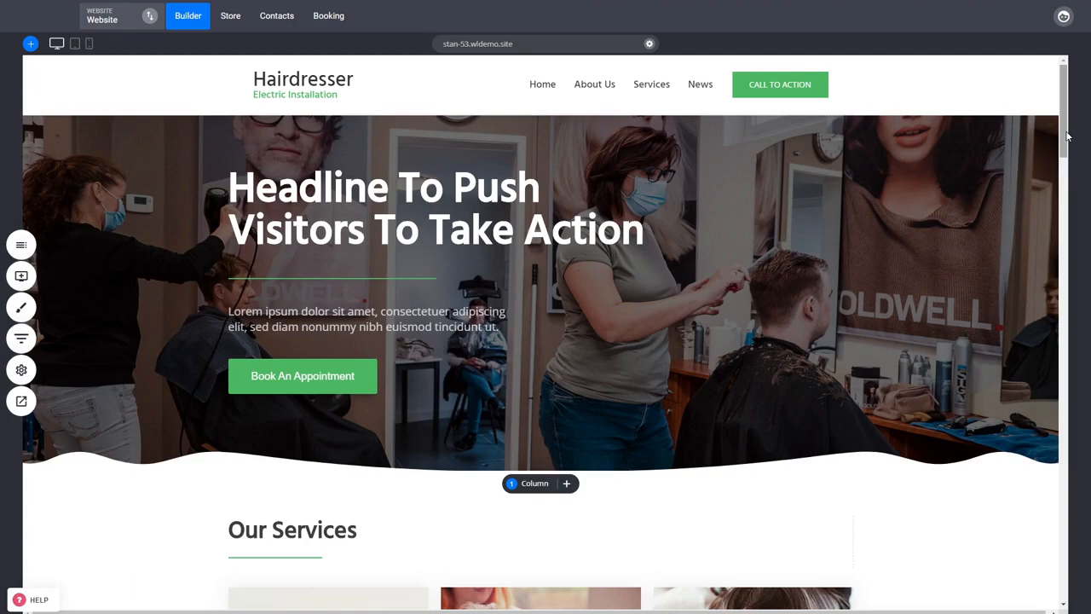
- Review the text and images in the Starters, gallery, "Our Team" and "Who Uses Our Services?" sections, ending at the homepage header
{"action": "left_click_drag", "start_coordinate": [1068, 137], "coordinate": [1055, 322]}
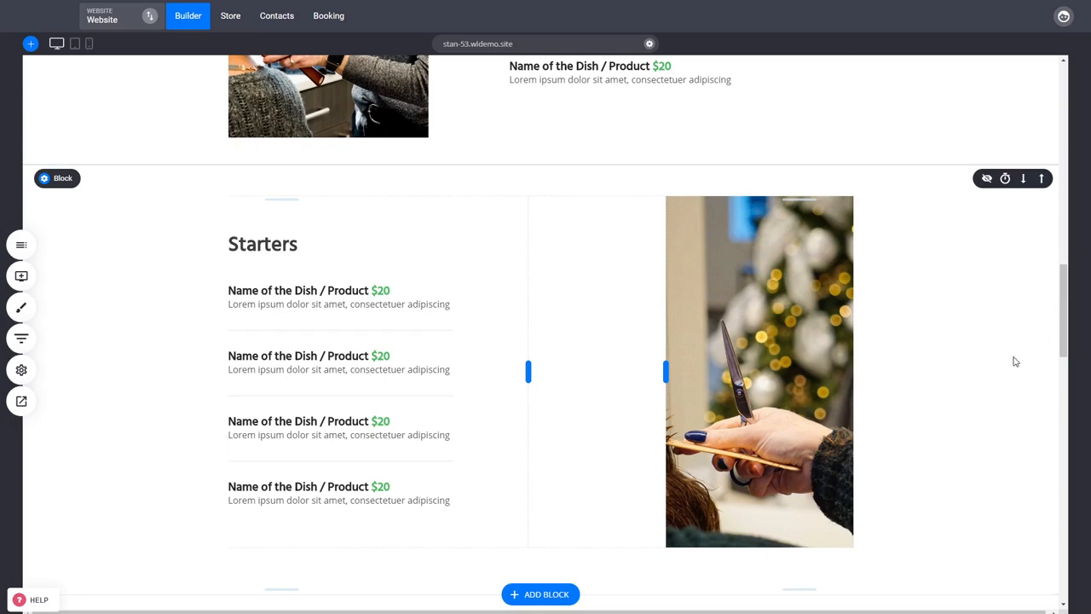
{"action": "scroll", "coordinate": [925, 509], "scroll_direction": "down", "scroll_amount": 3}
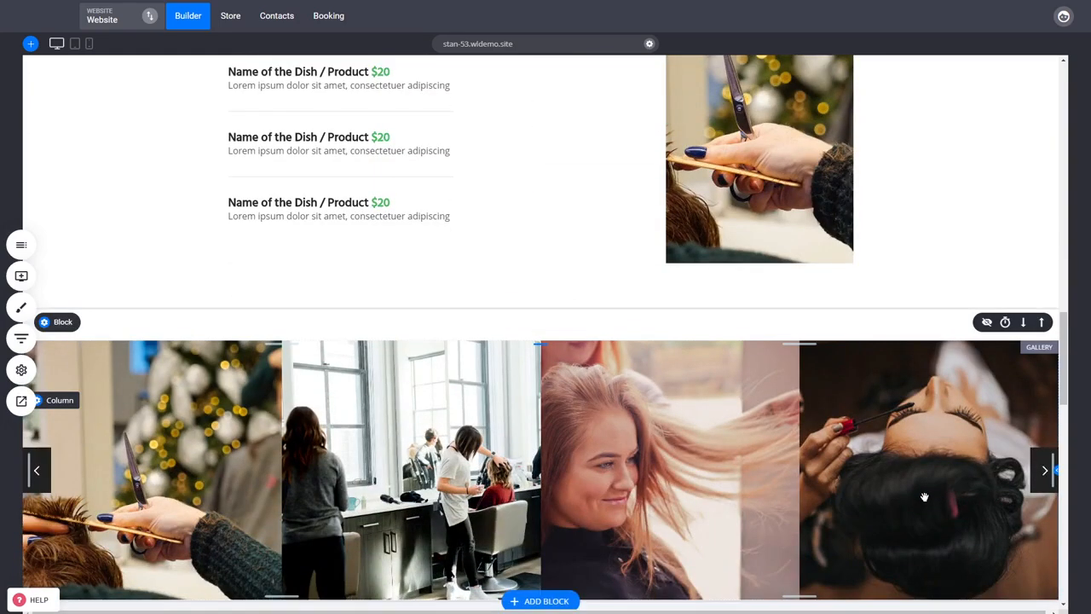
{"action": "scroll", "coordinate": [924, 502], "scroll_direction": "down", "scroll_amount": 2}
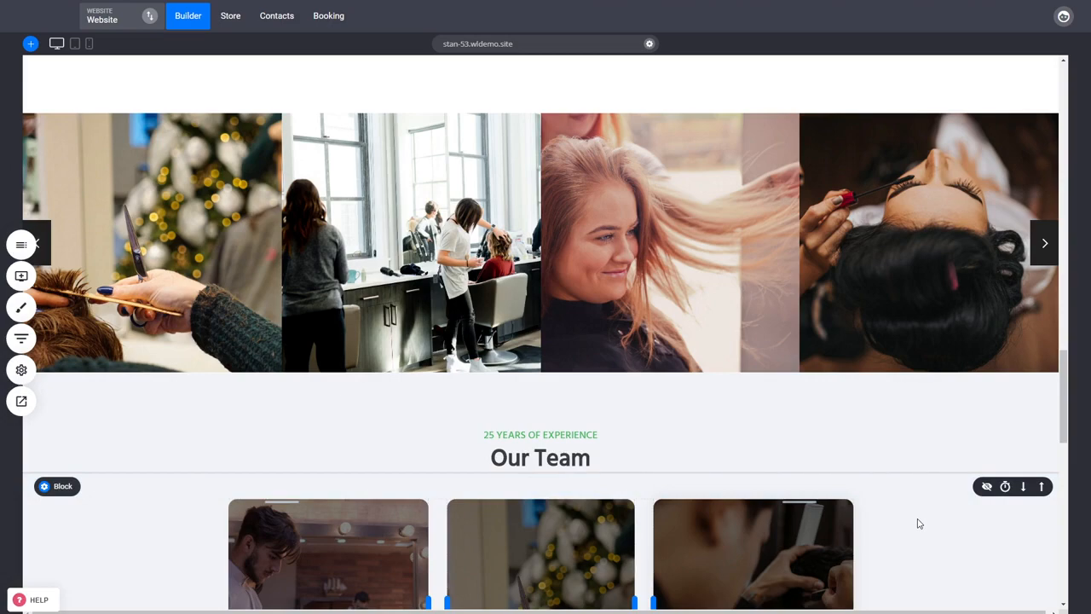
{"action": "scroll", "coordinate": [919, 524], "scroll_direction": "down", "scroll_amount": 3}
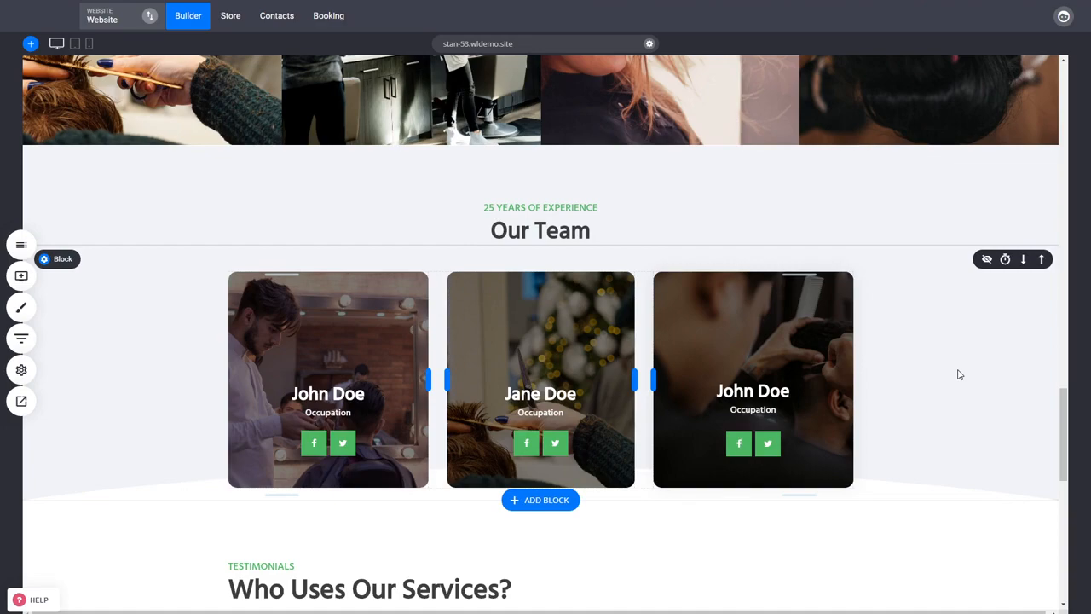
{"action": "scroll", "coordinate": [959, 374], "scroll_direction": "down", "scroll_amount": 3}
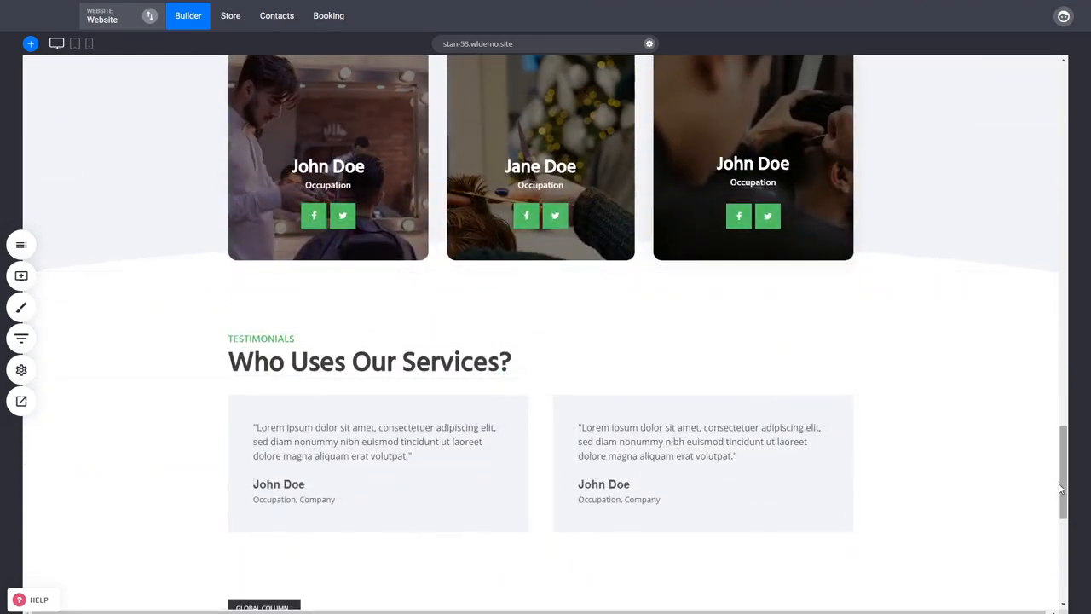
{"action": "left_click_drag", "start_coordinate": [1062, 490], "coordinate": [1065, 151]}
{"action": "scroll", "coordinate": [979, 470], "scroll_direction": "up", "scroll_amount": 2}
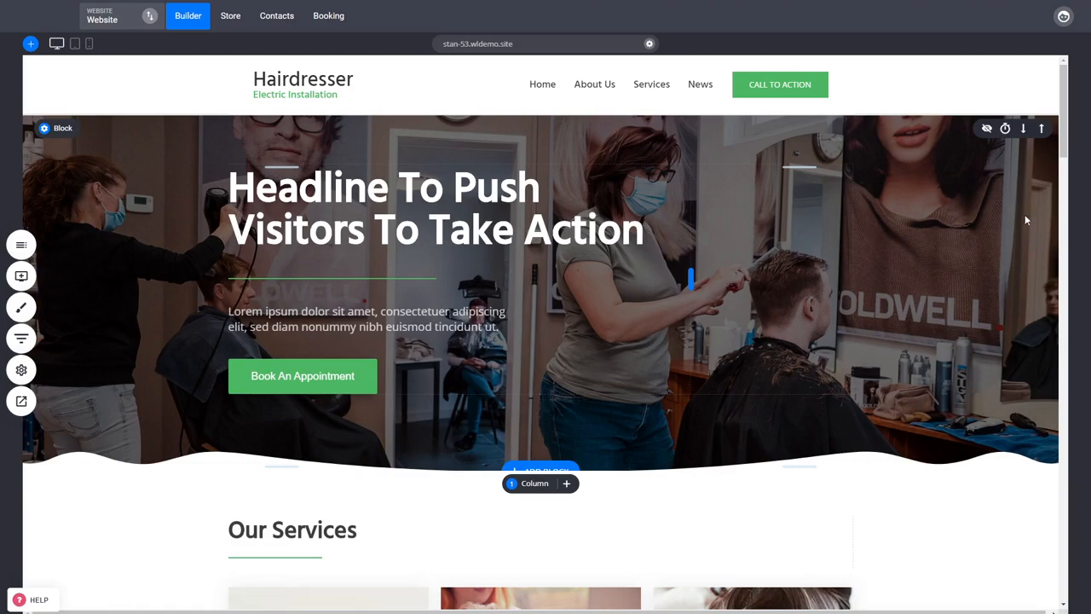
- Check the image description (Alt text) setting of the middle service card's photo, then close the image settings without changes
{"action": "scroll", "coordinate": [1067, 152], "scroll_direction": "down", "scroll_amount": 1}
{"action": "scroll", "coordinate": [1067, 151], "scroll_direction": "down", "scroll_amount": 3}
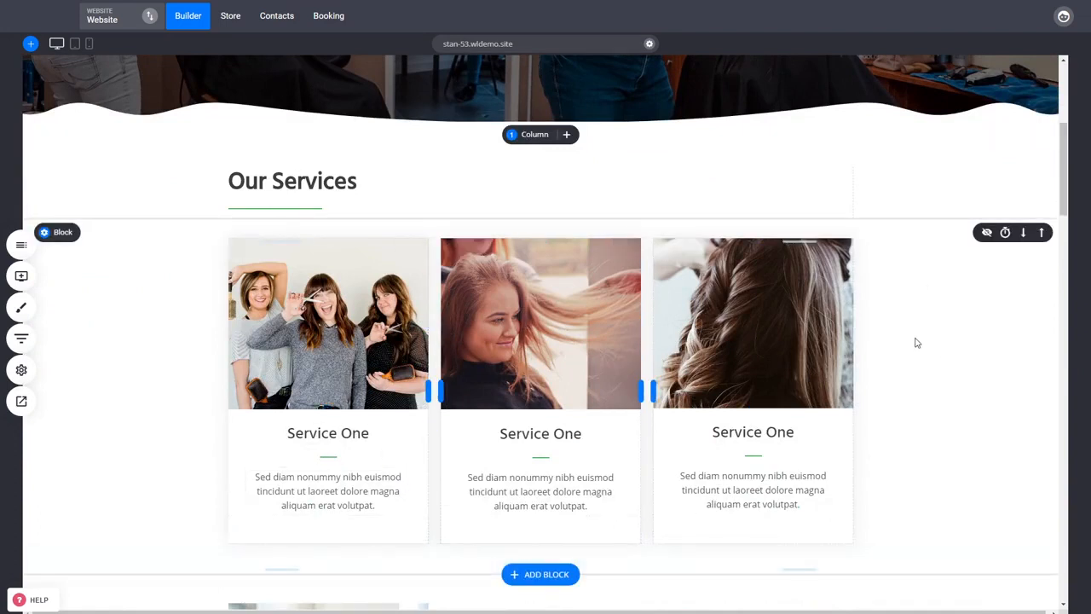
{"action": "left_click", "coordinate": [519, 324]}
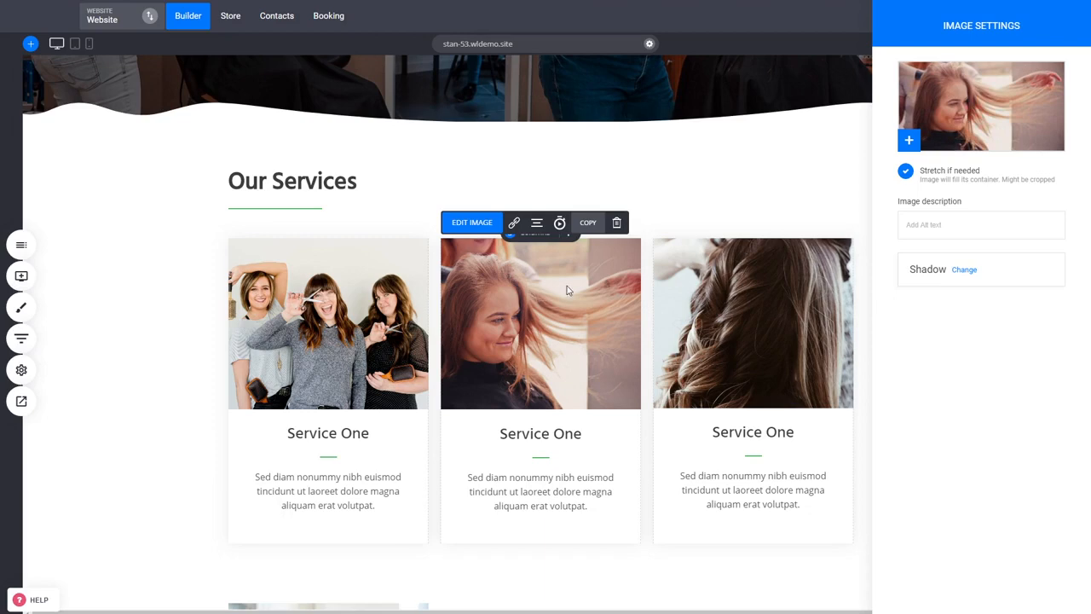
{"action": "key", "text": "Escape"}
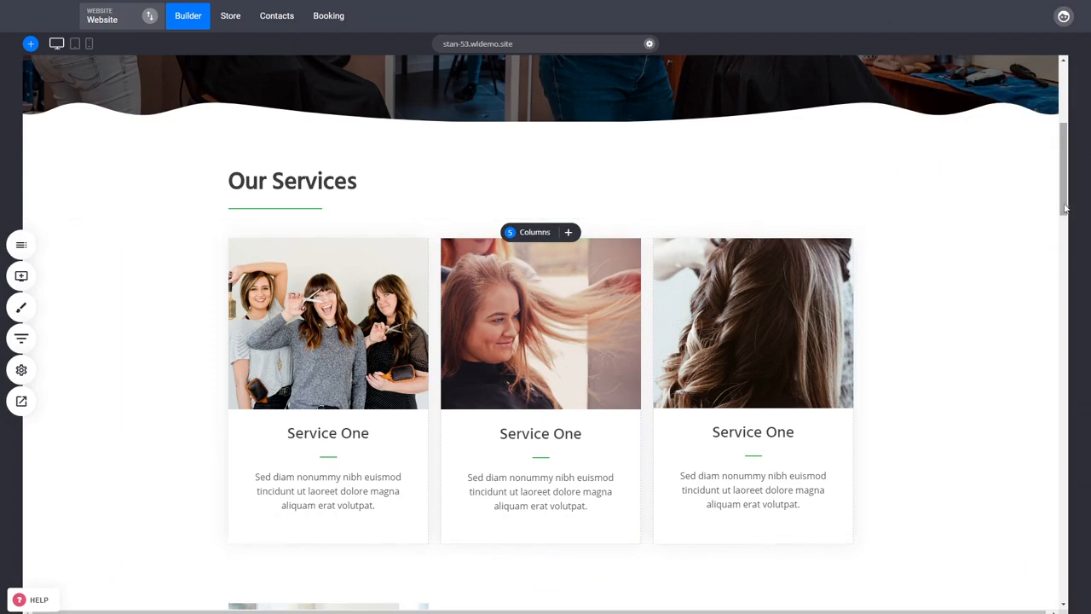
{"action": "left_click_drag", "start_coordinate": [1065, 207], "coordinate": [1066, 228]}
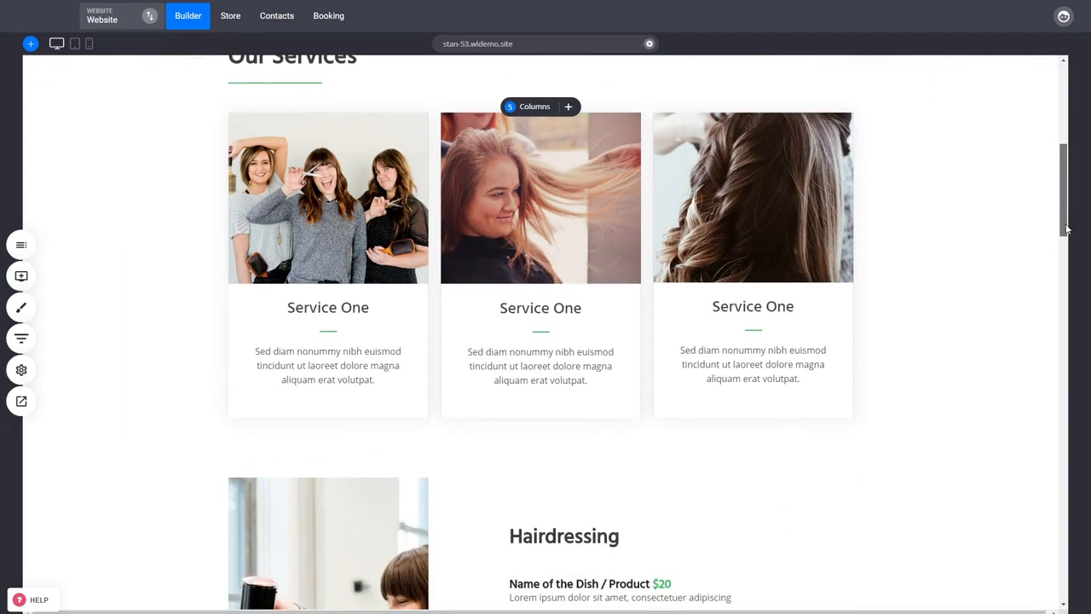
- Check the image description (Alt text) setting of the third service card's photo, then close the image settings without changes
{"action": "scroll", "coordinate": [952, 361], "scroll_direction": "up", "scroll_amount": 4}
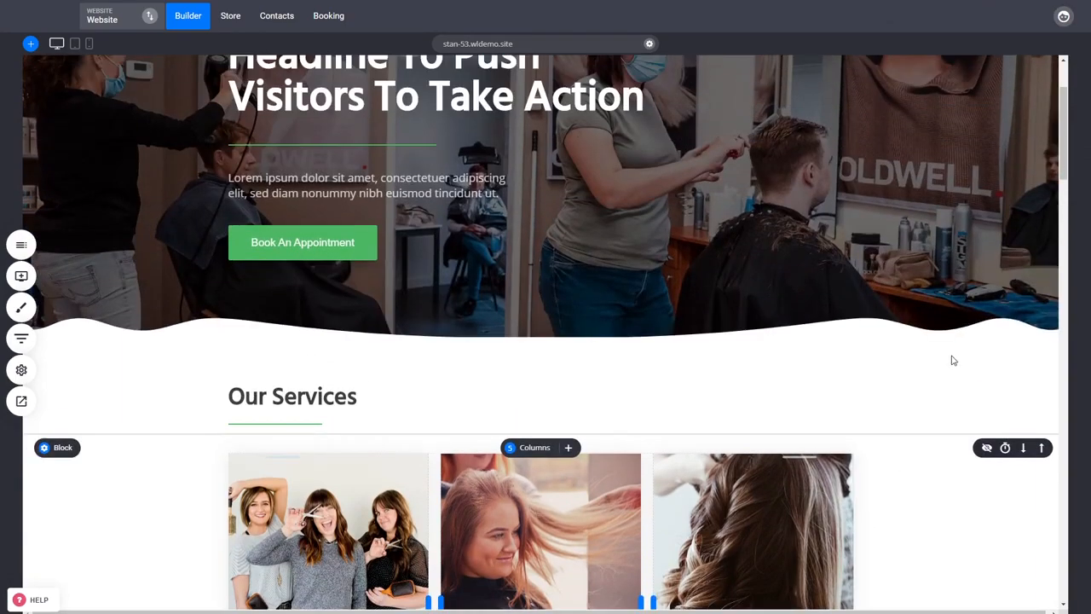
{"action": "scroll", "coordinate": [924, 330], "scroll_direction": "up", "scroll_amount": 2}
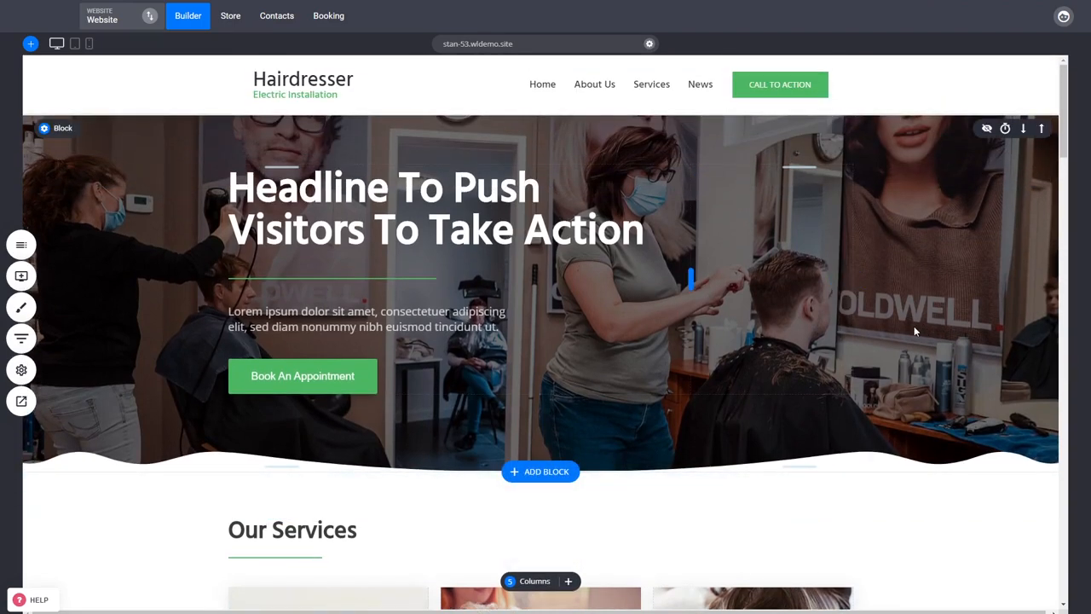
{"action": "left_click", "coordinate": [1066, 141]}
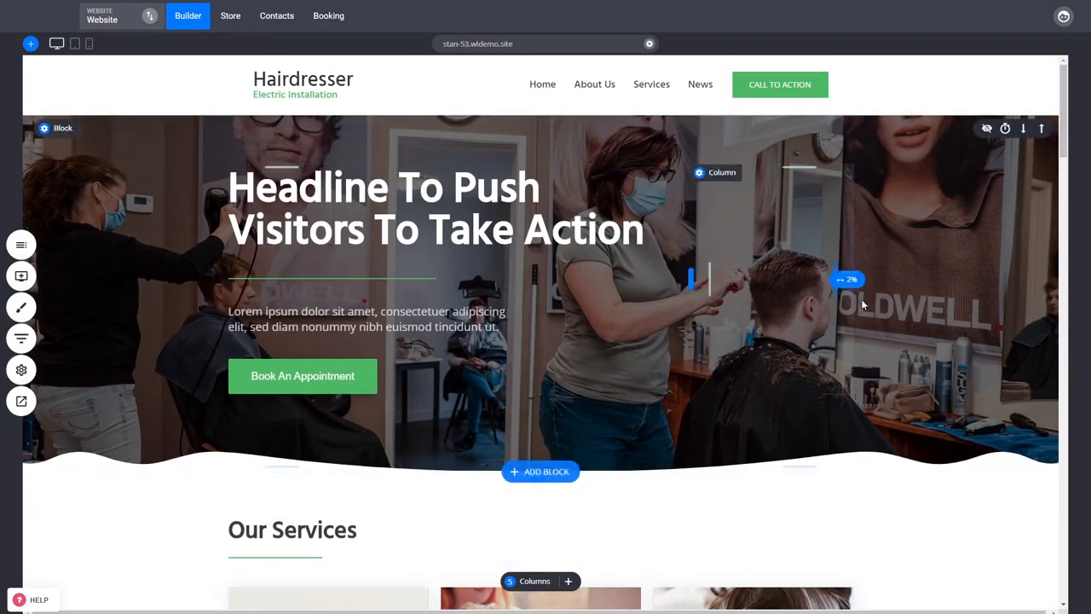
{"action": "scroll", "coordinate": [863, 304], "scroll_direction": "down", "scroll_amount": 3}
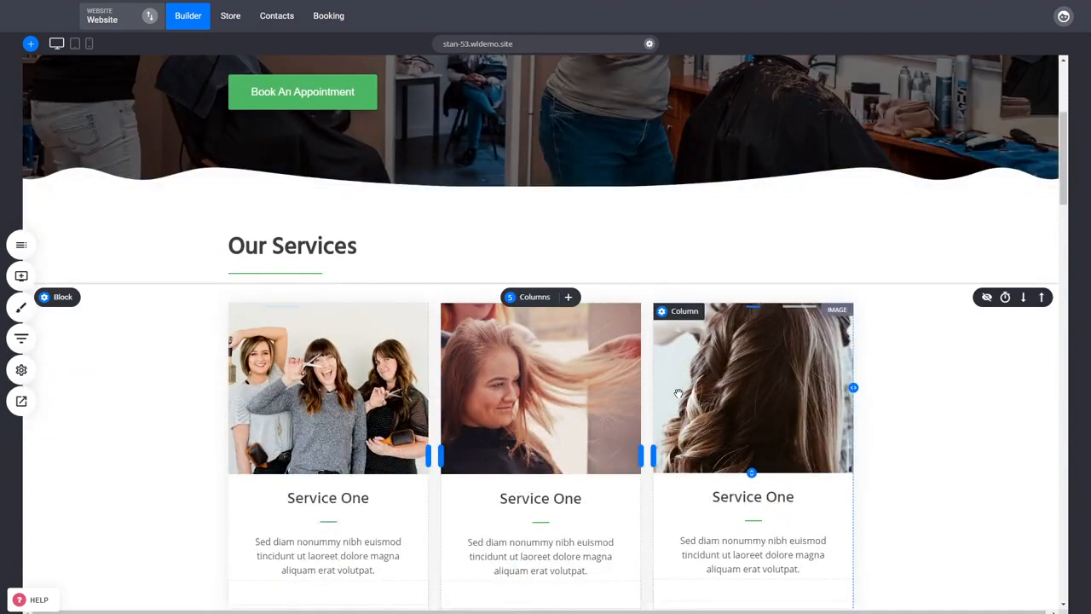
{"action": "left_click", "coordinate": [782, 394]}
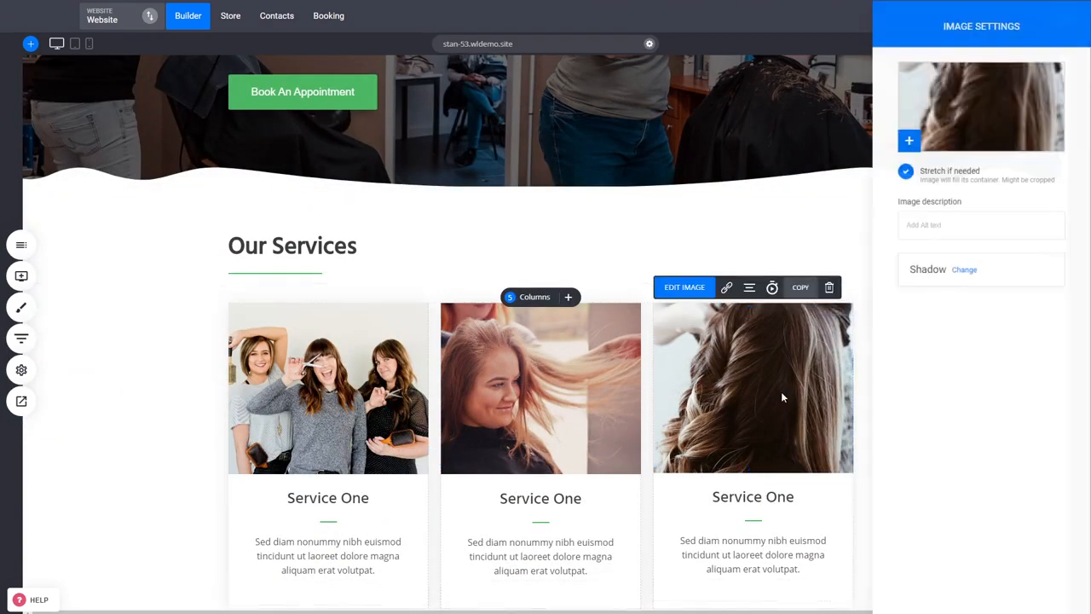
{"action": "key", "text": "Escape"}
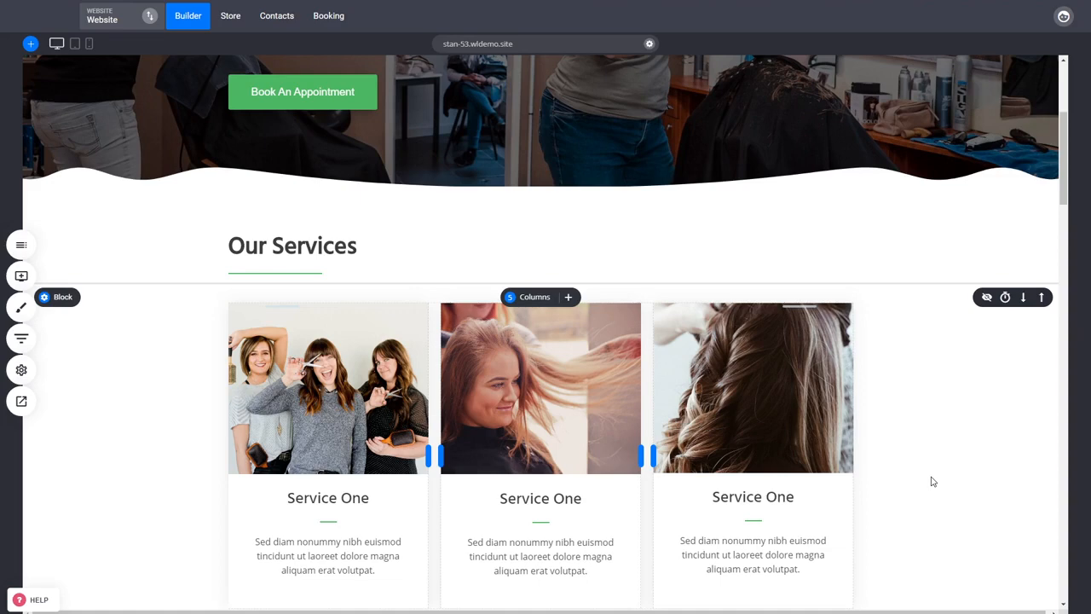
{"action": "left_click", "coordinate": [822, 422]}
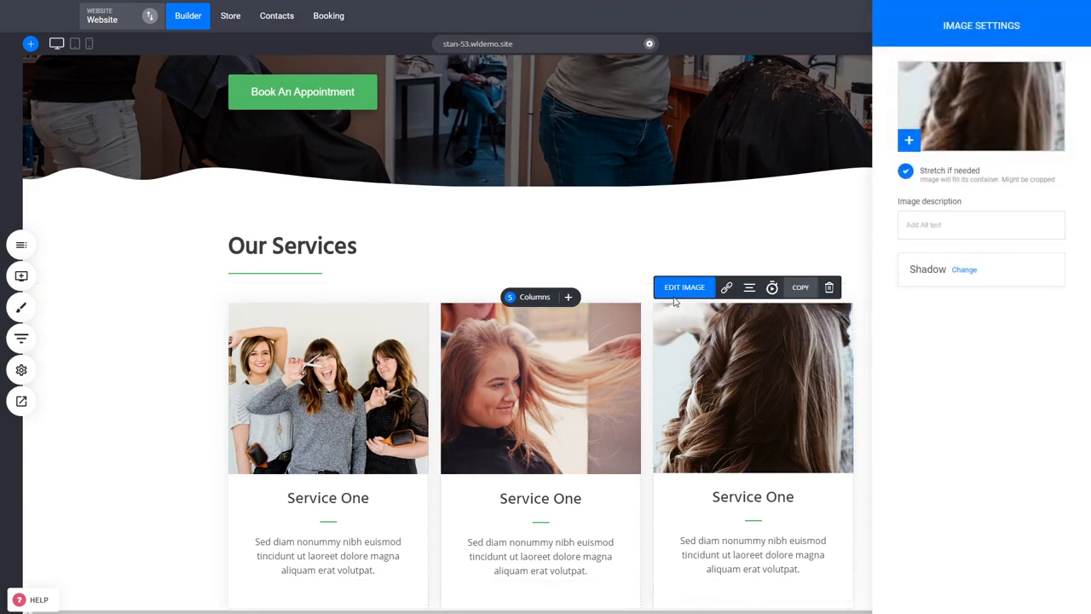
{"action": "left_click", "coordinate": [731, 227]}
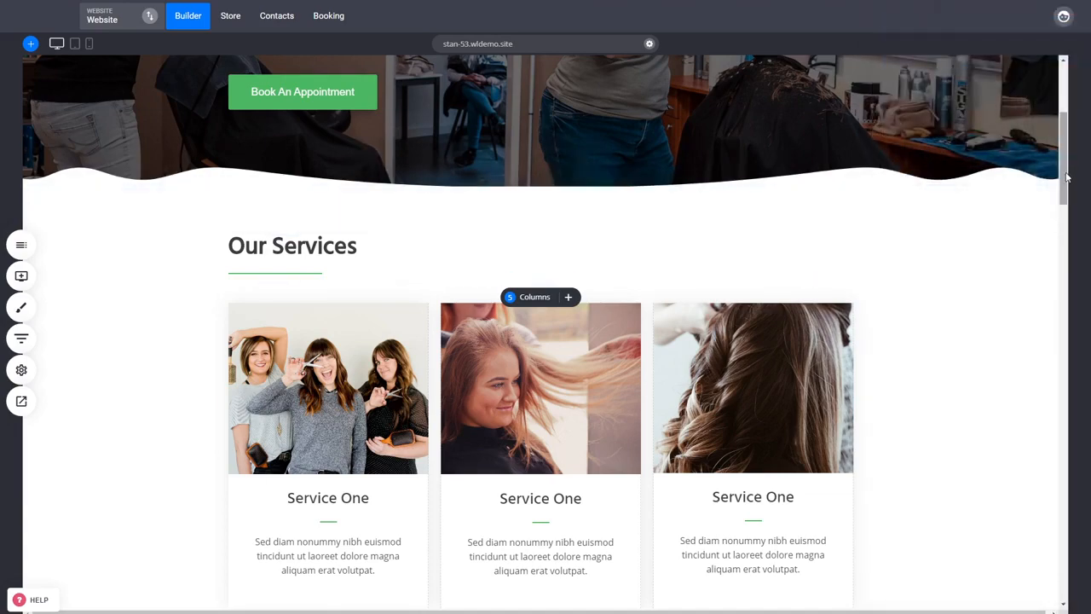
- View the Home page's title and meta description in Page SEO without saving, then look at the general website settings and close them
{"action": "left_click_drag", "start_coordinate": [1067, 176], "coordinate": [1072, 127]}
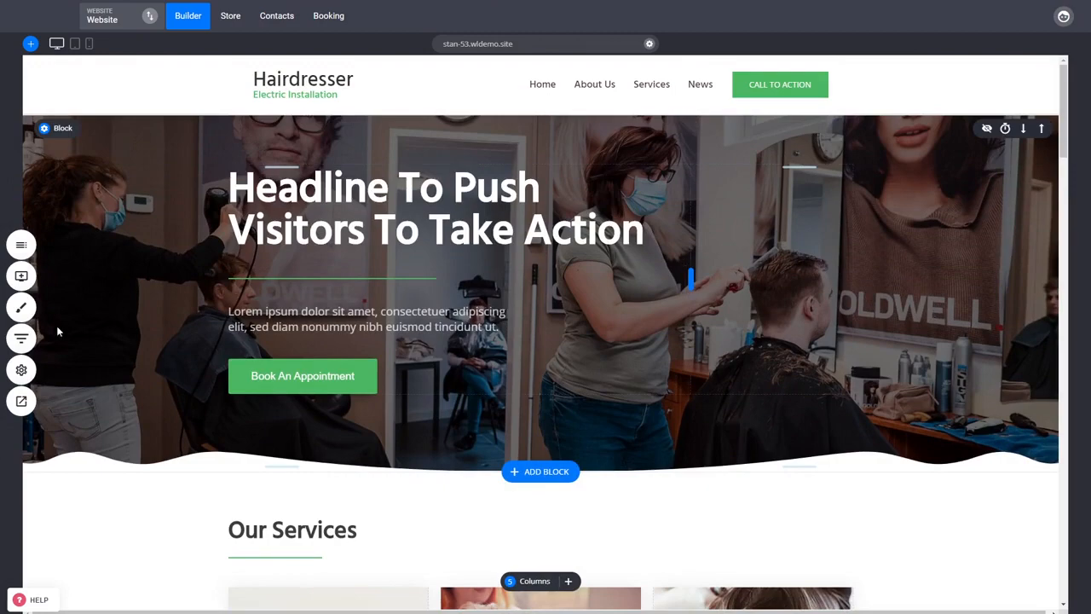
{"action": "left_click", "coordinate": [21, 369]}
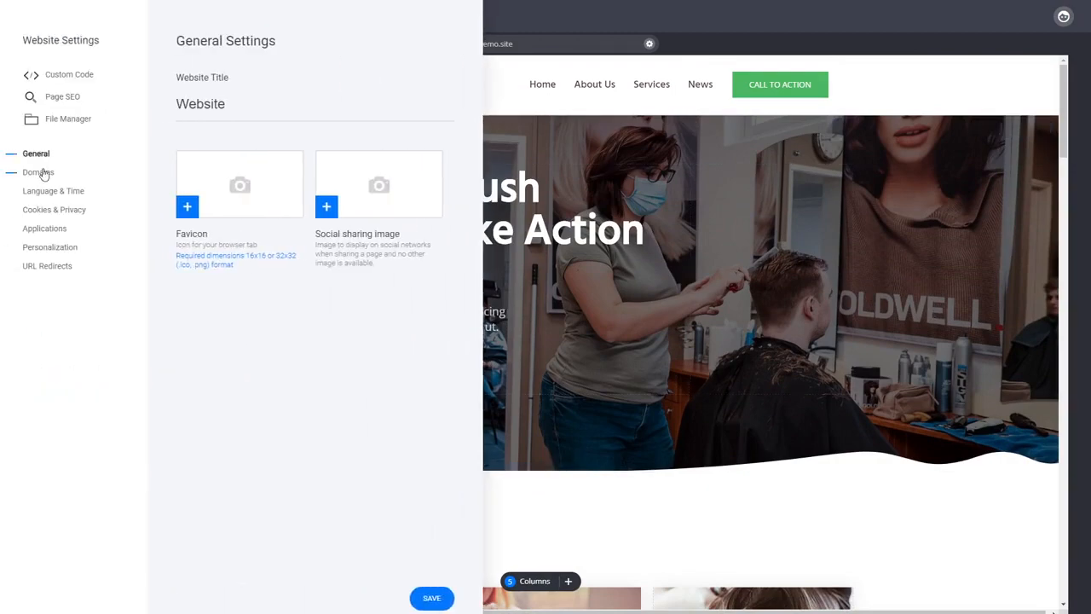
{"action": "left_click", "coordinate": [60, 99]}
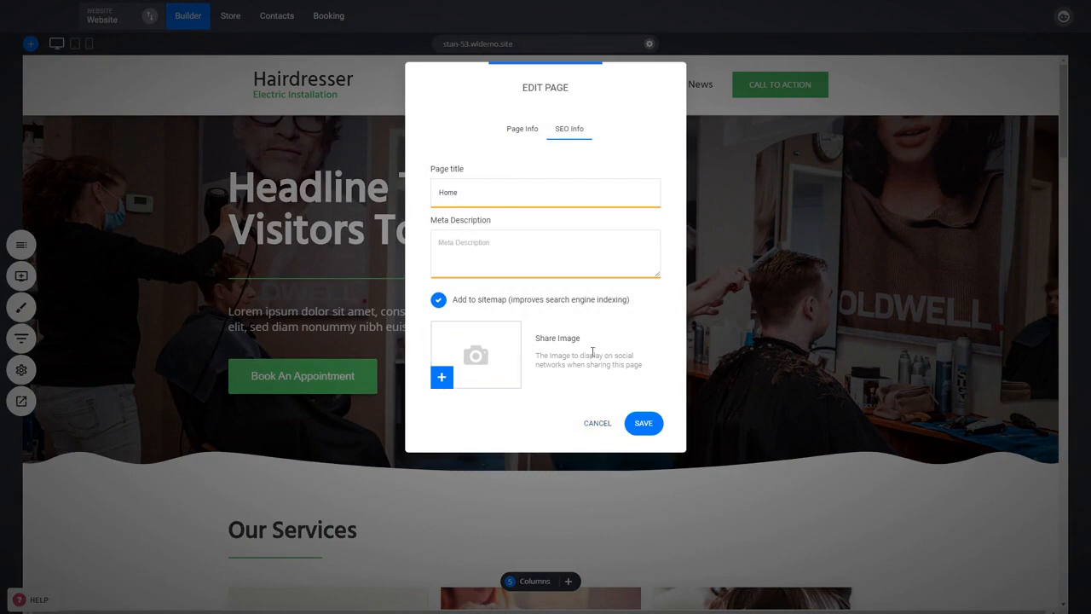
{"action": "left_click", "coordinate": [594, 424]}
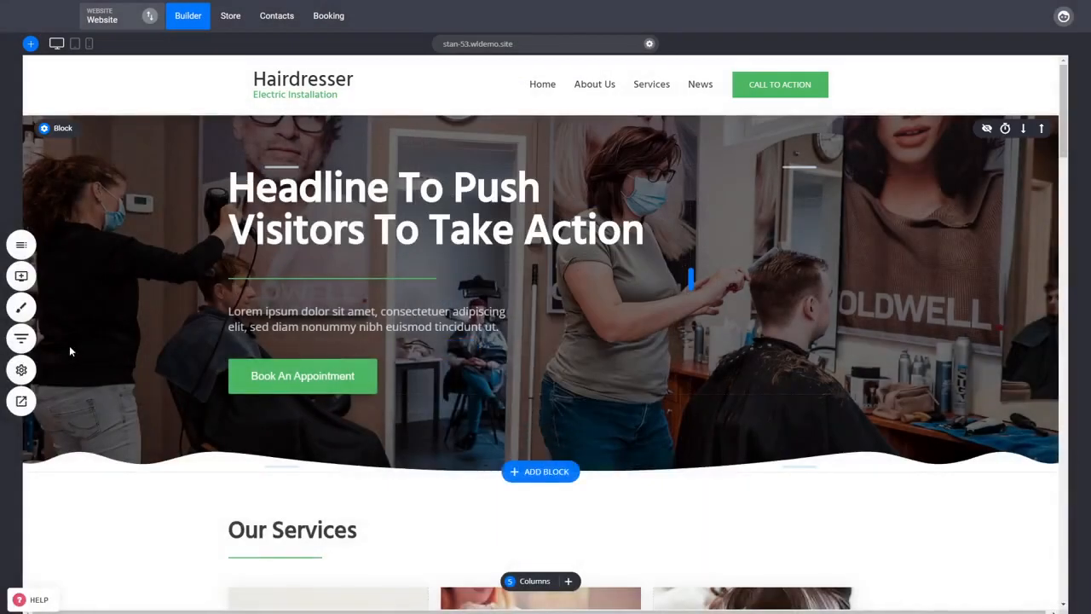
{"action": "left_click", "coordinate": [34, 373]}
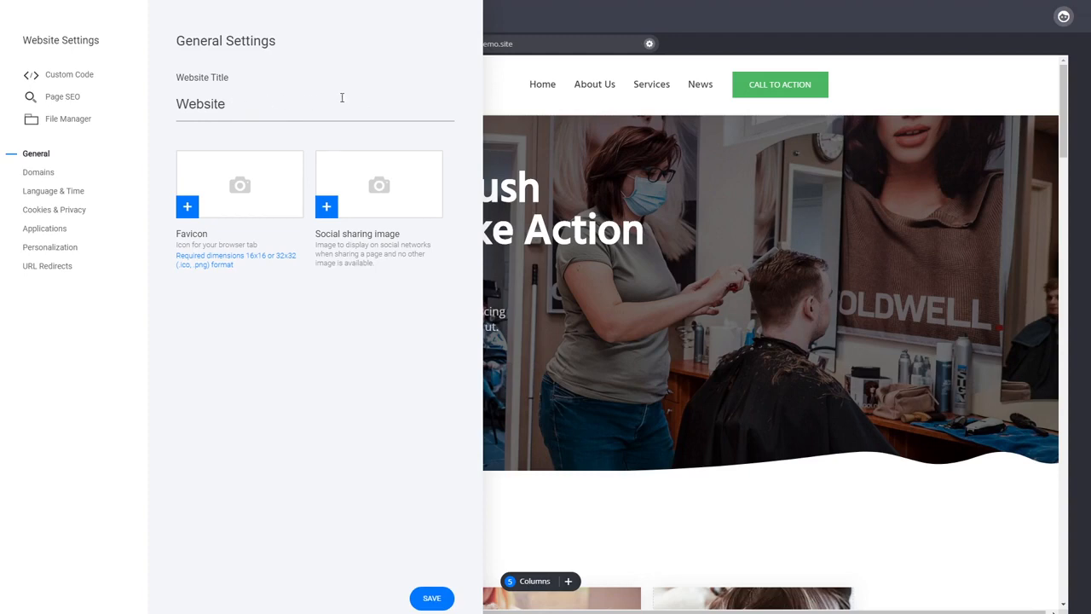
{"action": "left_click", "coordinate": [552, 175]}
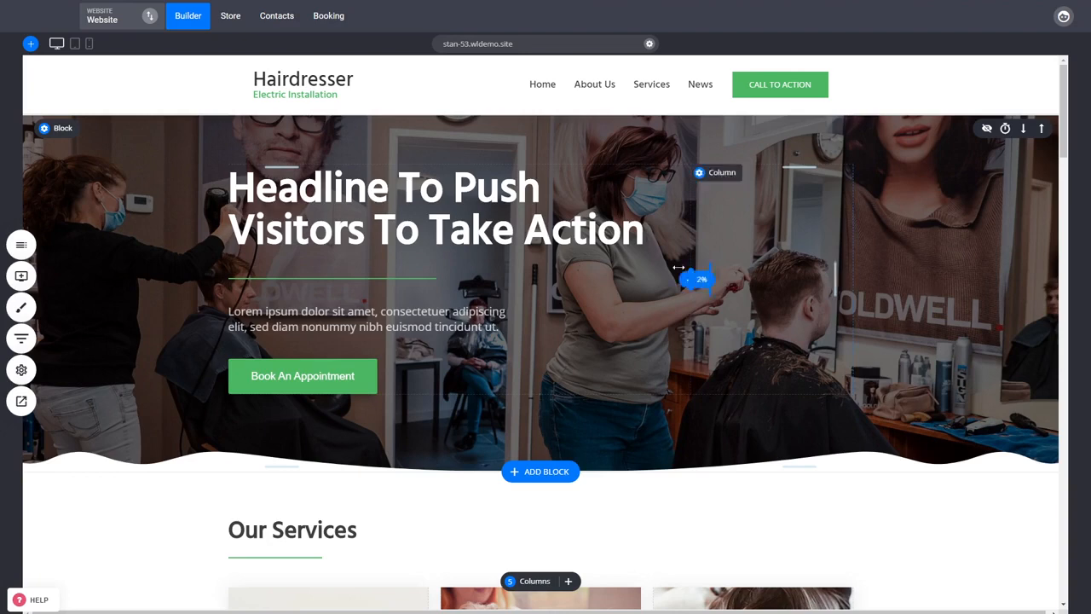
- Check the header style options for the hero headline without applying one, then look over the services and Hairdressing sections and return to the hero
{"action": "left_click", "coordinate": [414, 211]}
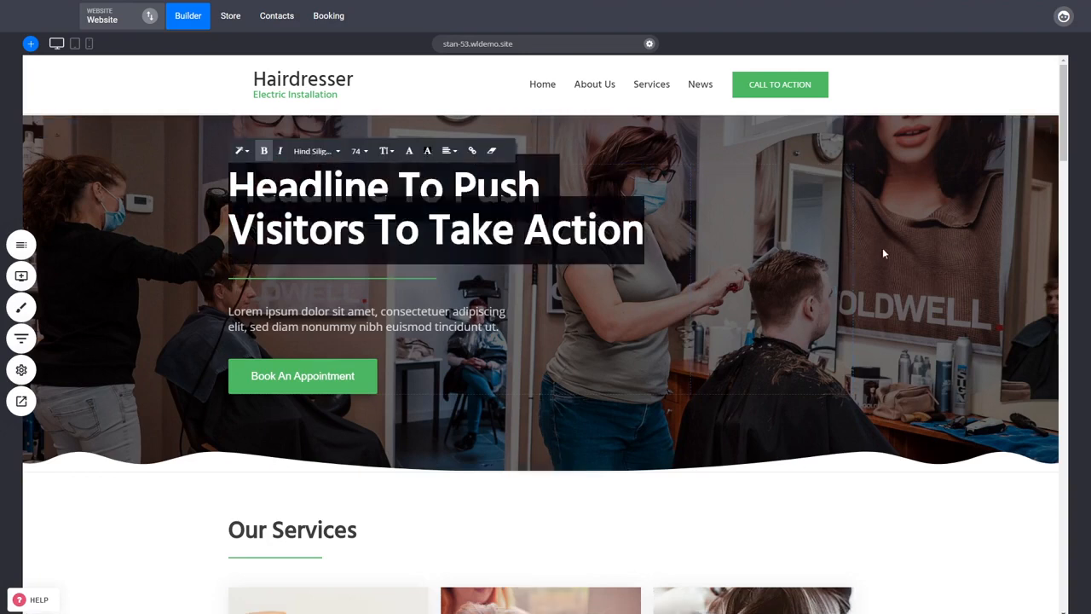
{"action": "left_click", "coordinate": [241, 151]}
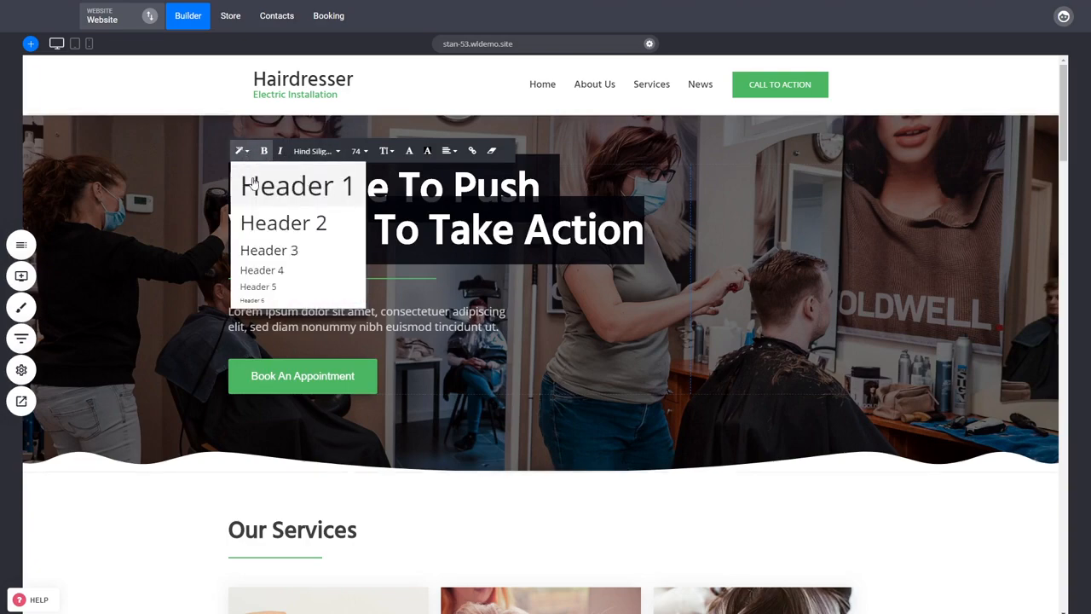
{"action": "left_click", "coordinate": [899, 270]}
{"action": "scroll", "coordinate": [899, 270], "scroll_direction": "down", "scroll_amount": 3}
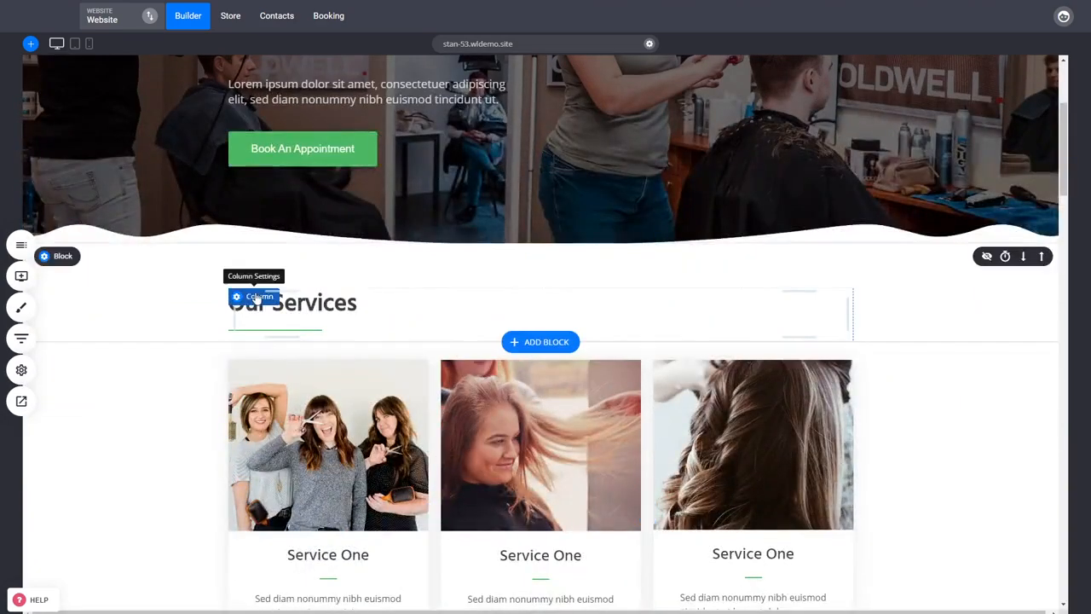
{"action": "scroll", "coordinate": [374, 371], "scroll_direction": "down", "scroll_amount": 5}
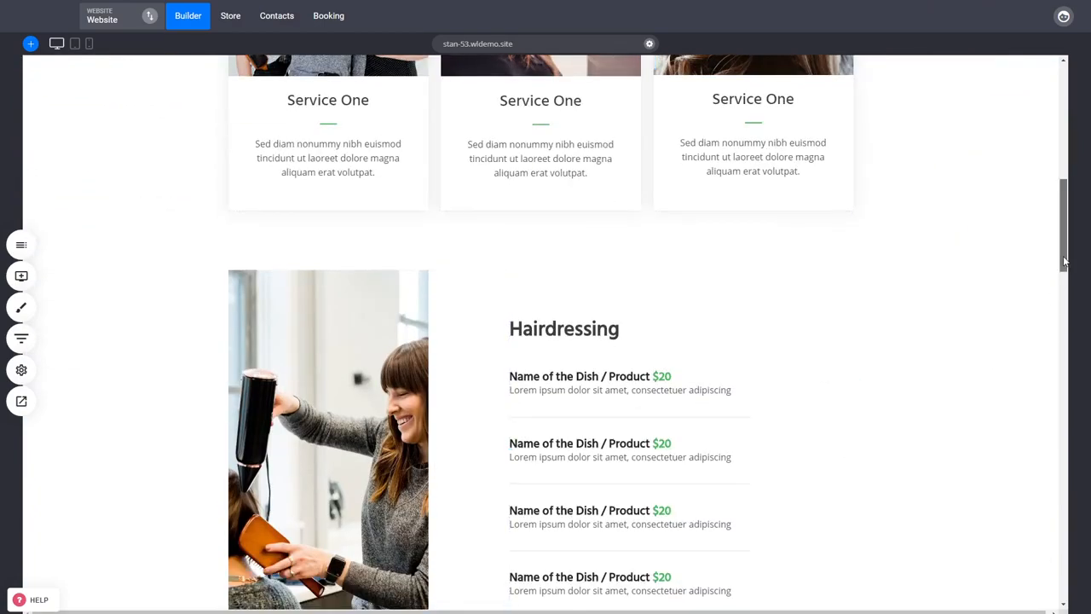
{"action": "scroll", "coordinate": [906, 431], "scroll_direction": "up", "scroll_amount": 4}
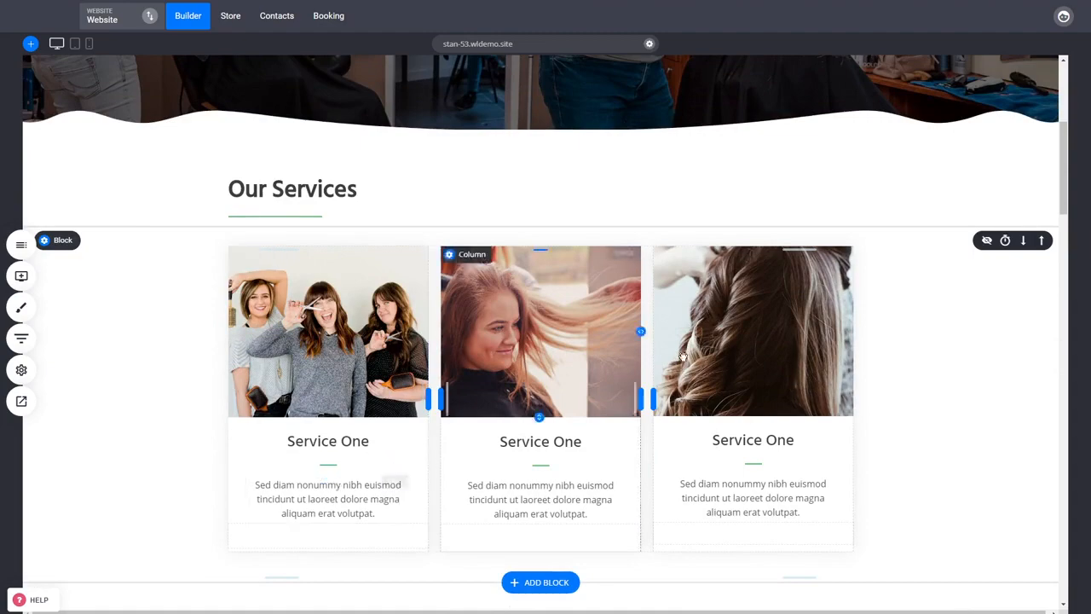
{"action": "scroll", "coordinate": [892, 429], "scroll_direction": "up", "scroll_amount": 3}
{"action": "scroll", "coordinate": [893, 429], "scroll_direction": "up", "scroll_amount": 1}
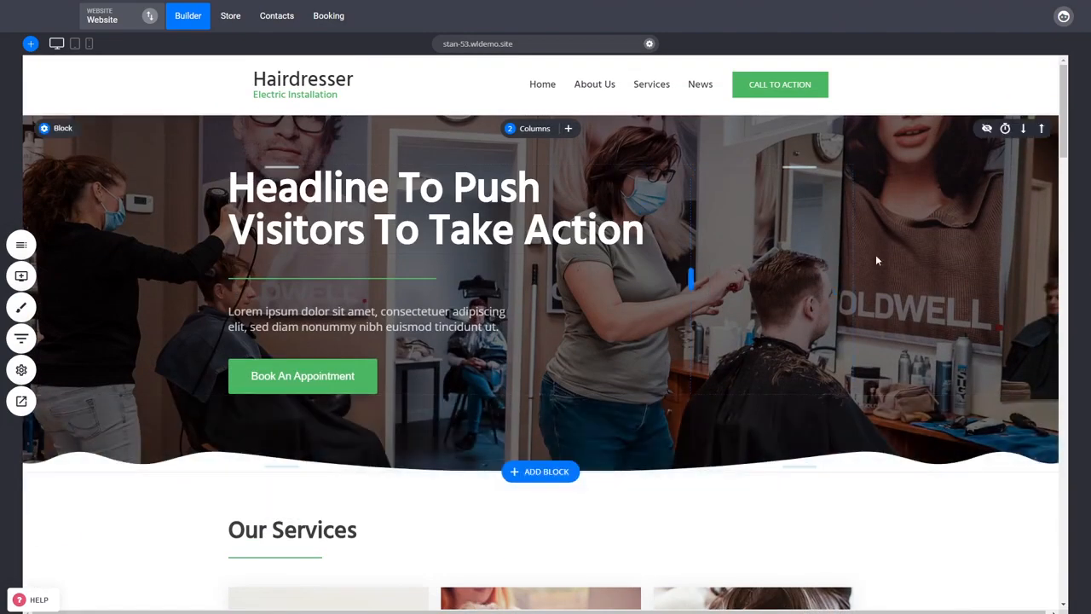